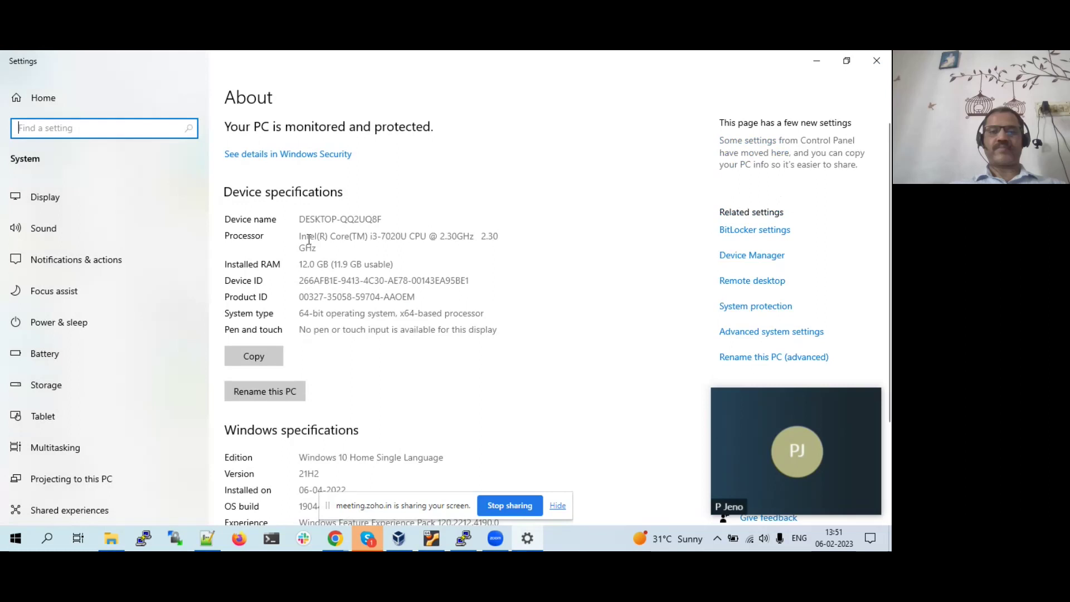
- Highlight 'Single' in the Windows edition and 'Windows' in the Experience value, then return to PuTTY
{"action": "scroll", "coordinate": [312, 416], "scroll_direction": "down", "scroll_amount": 2}
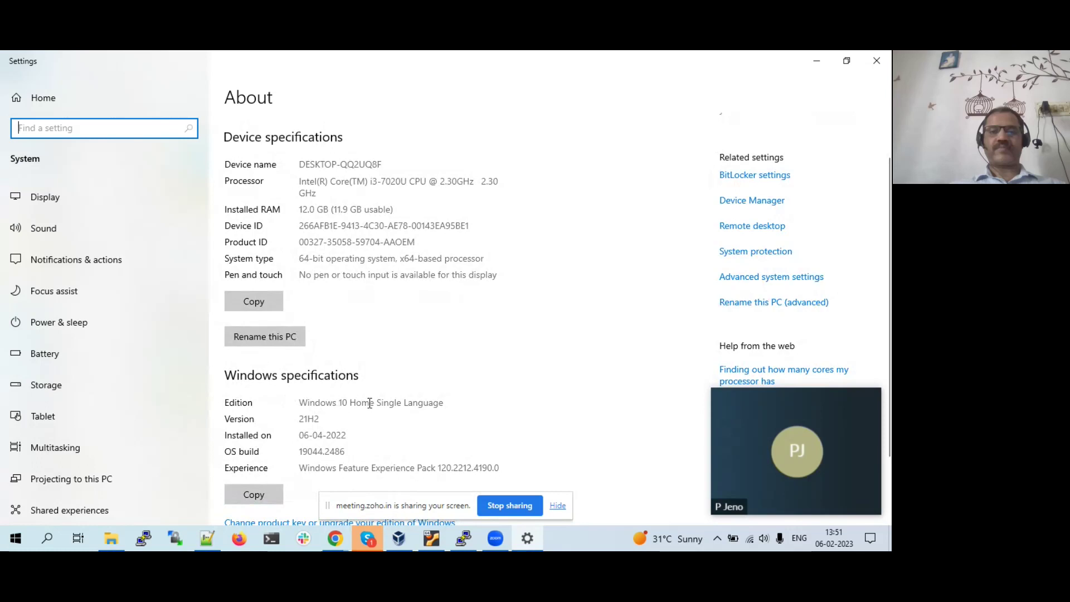
{"action": "double_click", "coordinate": [390, 403]}
{"action": "left_click", "coordinate": [394, 402]}
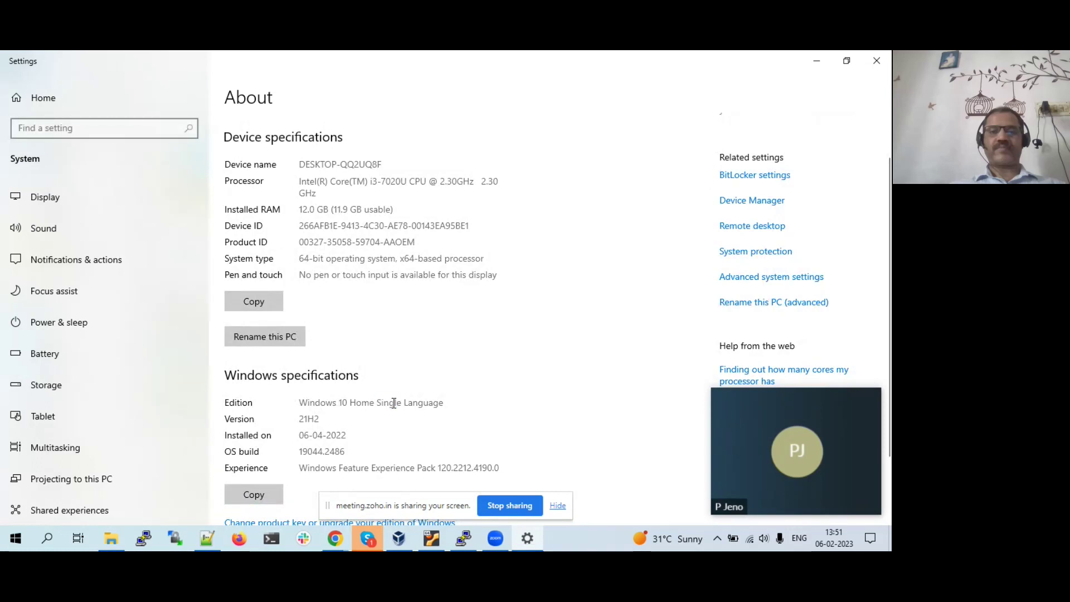
{"action": "double_click", "coordinate": [394, 402]}
{"action": "left_click", "coordinate": [317, 448]}
{"action": "double_click", "coordinate": [329, 468]}
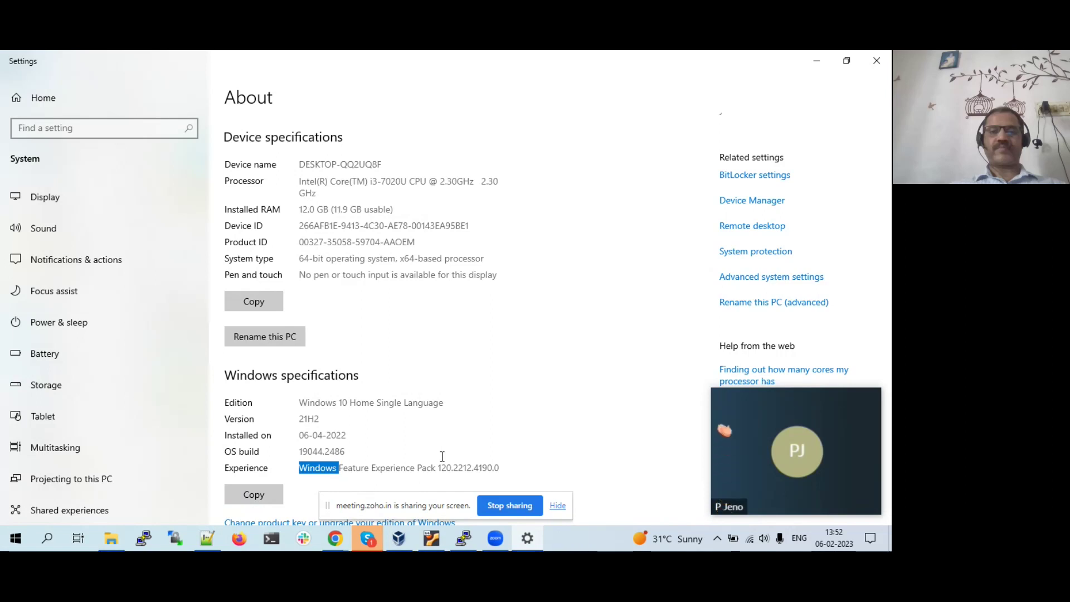
{"action": "left_click", "coordinate": [466, 549]}
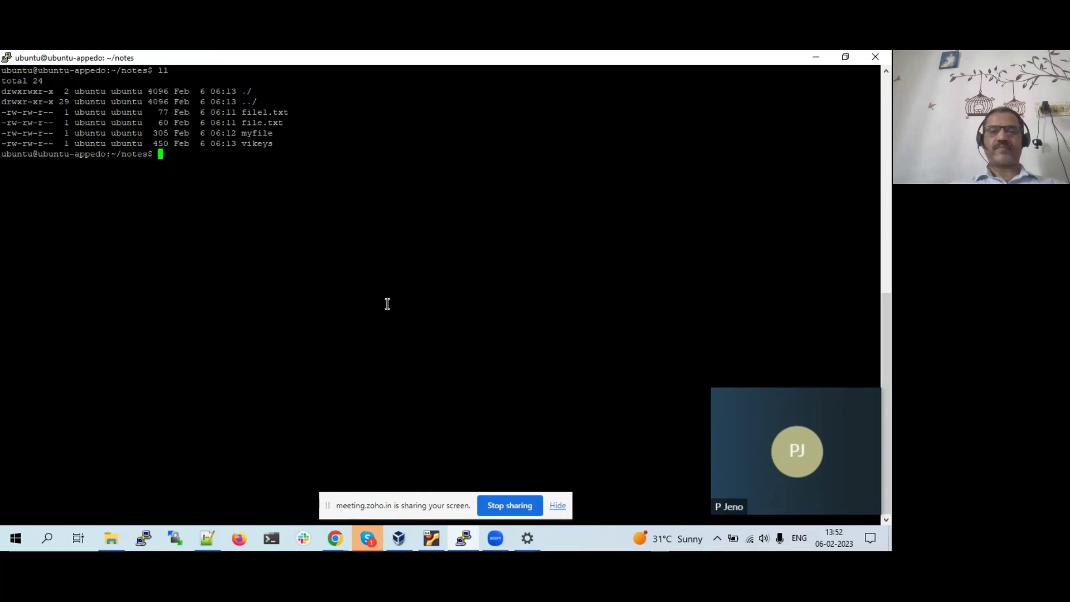
- Paste 'cat /etc/lsb-release' from the notes into PuTTY and run it, showing Ubuntu 16.04.6 LTS
{"action": "left_click", "coordinate": [210, 547]}
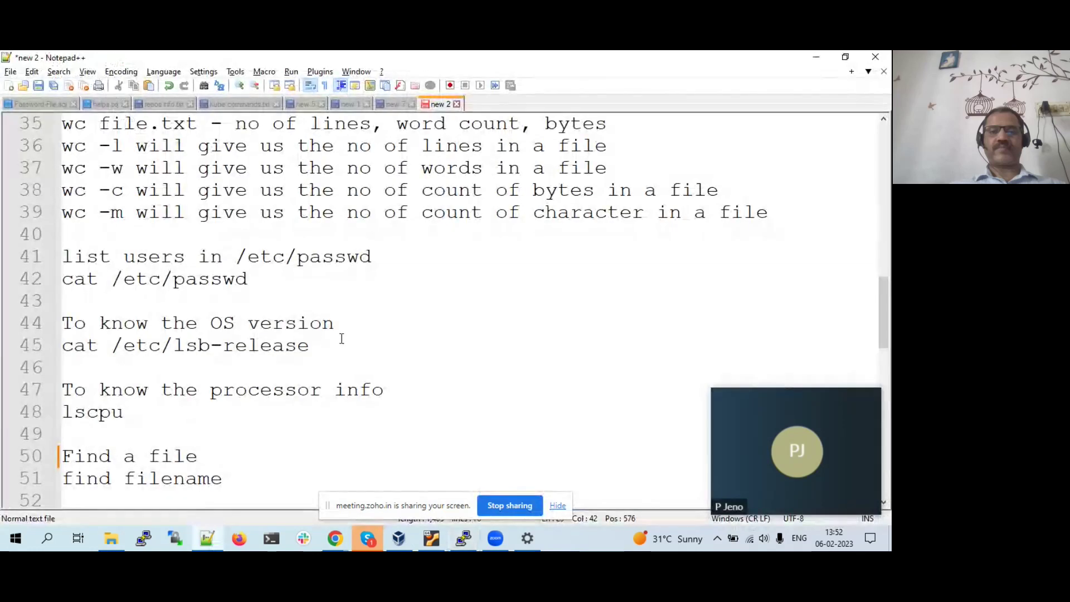
{"action": "left_click_drag", "start_coordinate": [319, 346], "coordinate": [44, 342]}
{"action": "key", "text": "ctrl+c"}
{"action": "key", "text": "alt+Tab"}
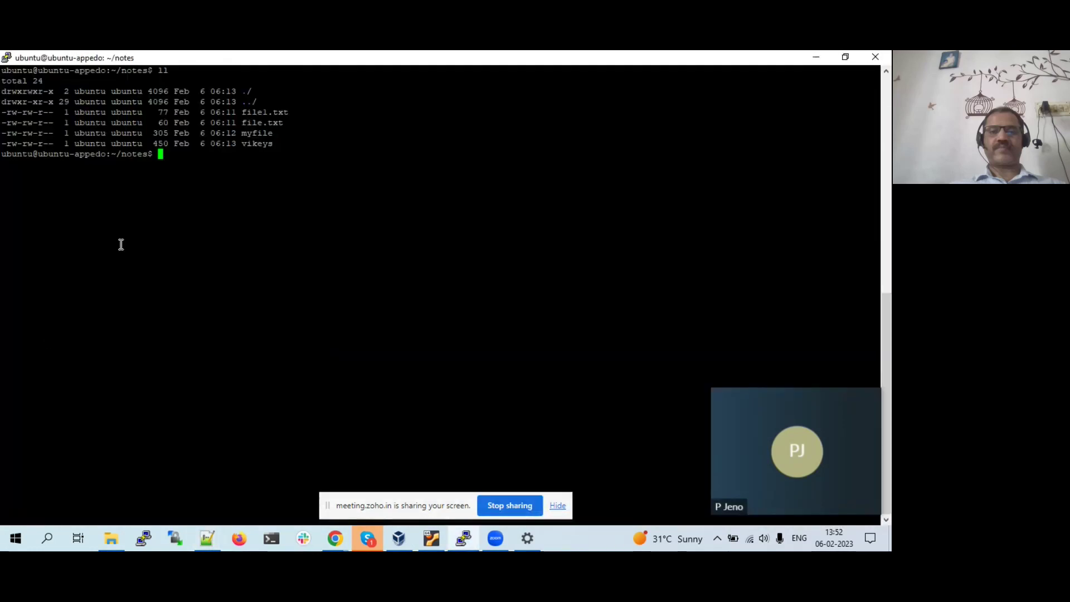
{"action": "right_click", "coordinate": [119, 244]}
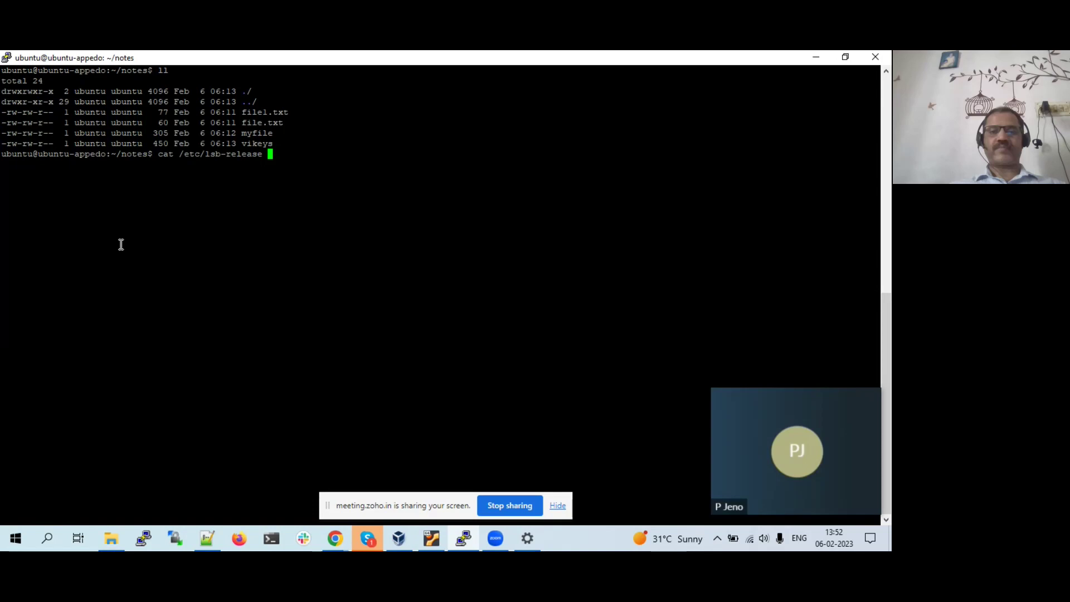
{"action": "key", "text": "BackSpace"}
{"action": "key", "text": "Return"}
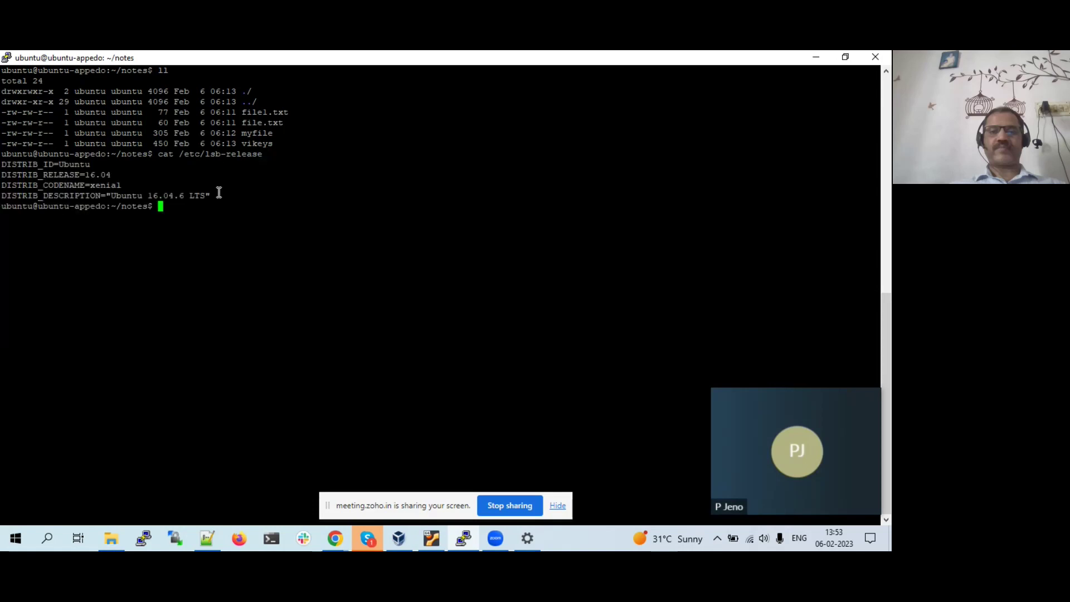
- Highlight the DISTRIB lines, then 'Ubuntu' in the ID and release number 16.04
{"action": "left_click_drag", "start_coordinate": [219, 193], "coordinate": [3, 173]}
{"action": "left_click", "coordinate": [223, 206]}
{"action": "double_click", "coordinate": [75, 164]}
{"action": "left_click", "coordinate": [103, 174]}
{"action": "double_click", "coordinate": [97, 174]}
{"action": "left_click", "coordinate": [220, 219]}
- Highlight the 'Ubuntu 16.04.6 LTS' description line and the vikeys entry, then return to the About page
{"action": "left_click_drag", "start_coordinate": [222, 192], "coordinate": [2, 198]}
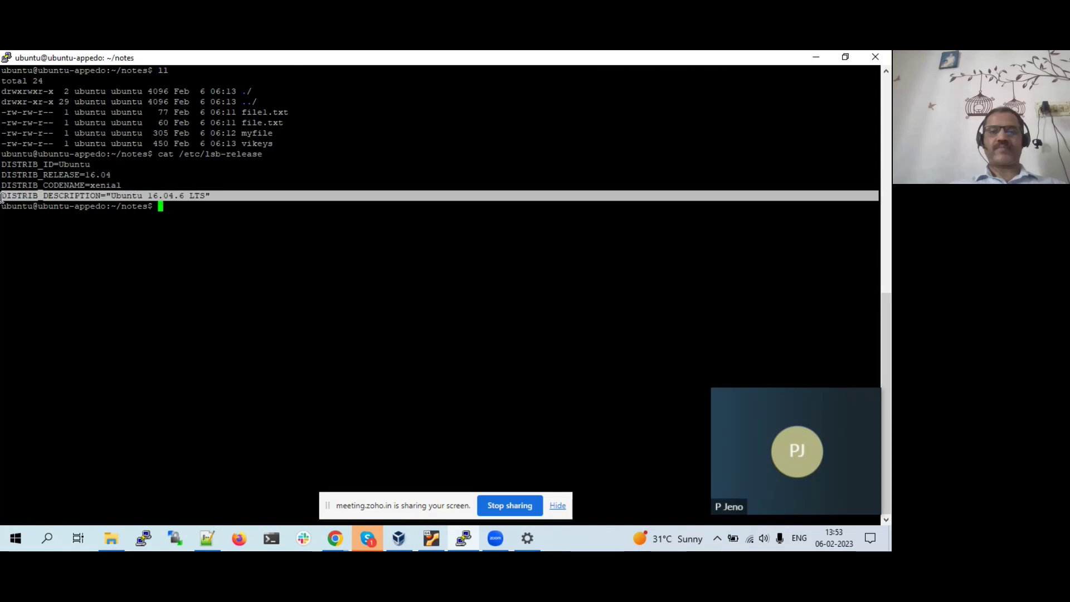
{"action": "double_click", "coordinate": [132, 195]}
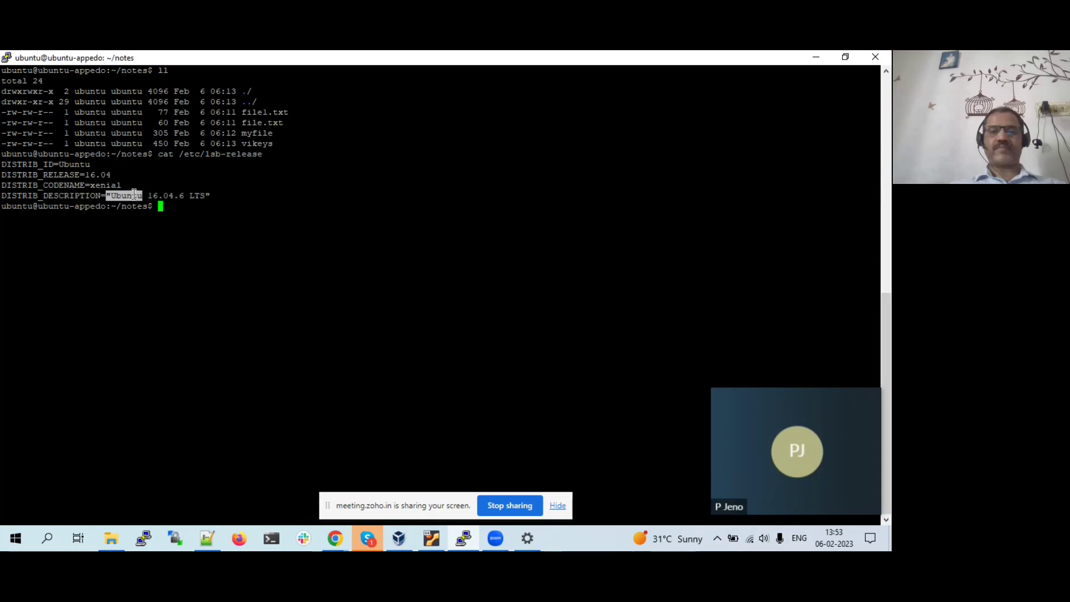
{"action": "left_click", "coordinate": [133, 193]}
{"action": "triple_click", "coordinate": [213, 195]}
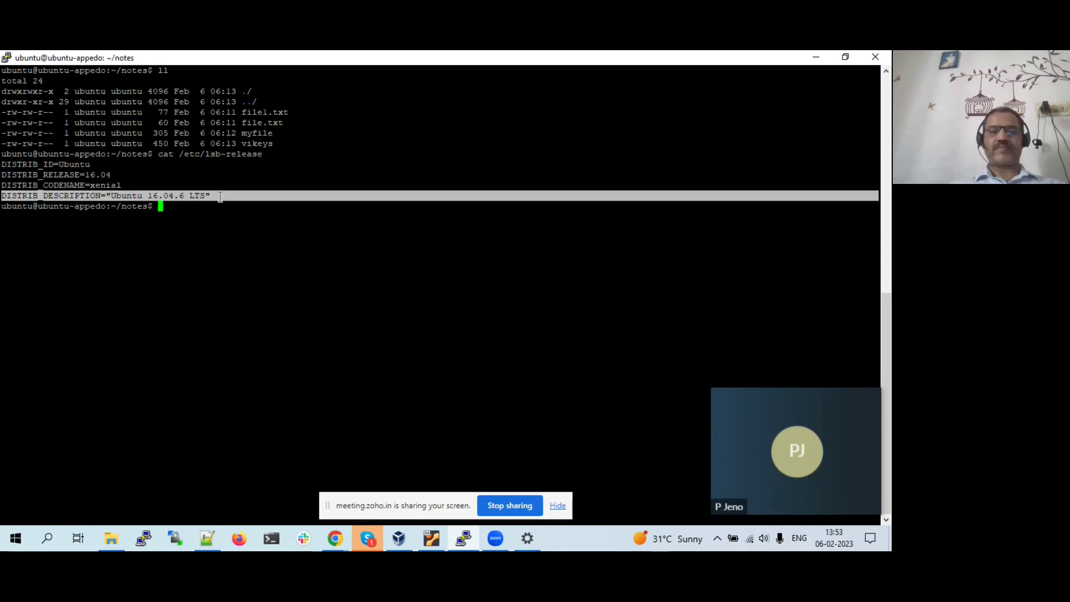
{"action": "triple_click", "coordinate": [248, 146]}
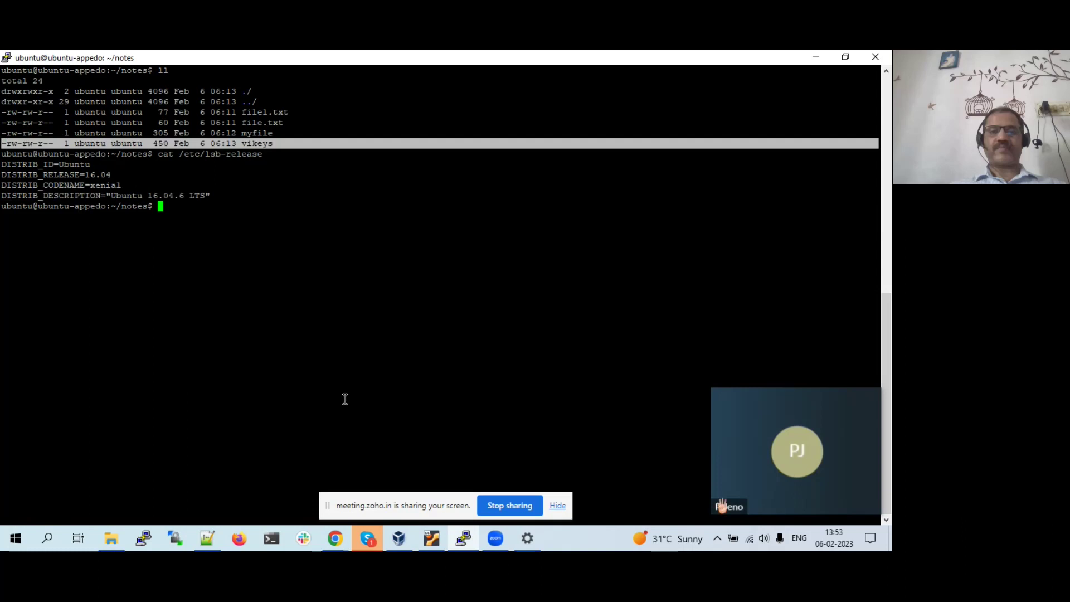
{"action": "left_click", "coordinate": [528, 539]}
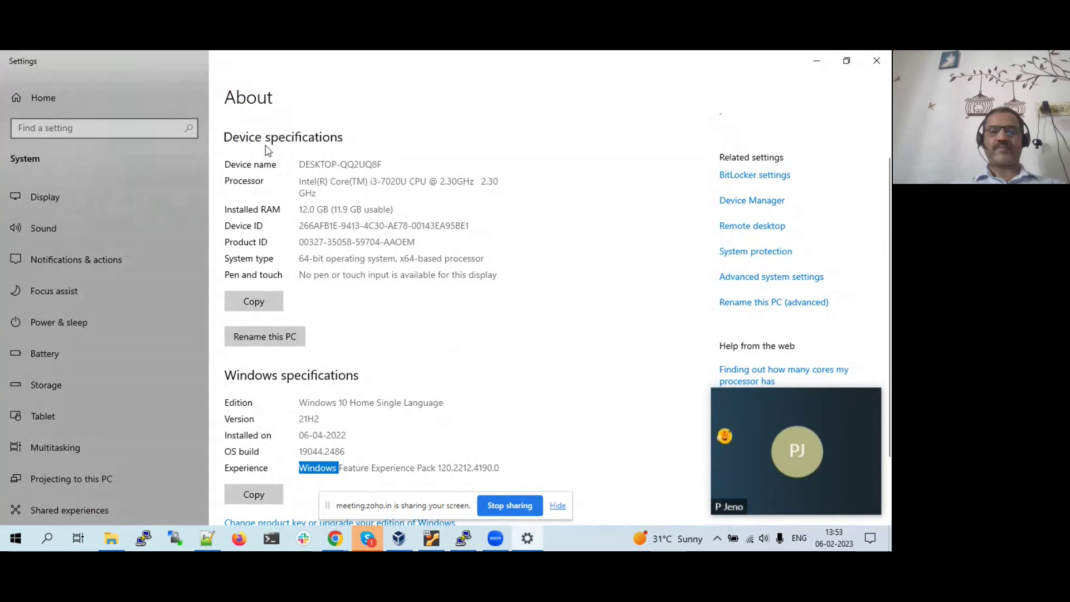
- Highlight the processor description and its 7020U model number, then return to PuTTY
{"action": "left_click", "coordinate": [294, 177]}
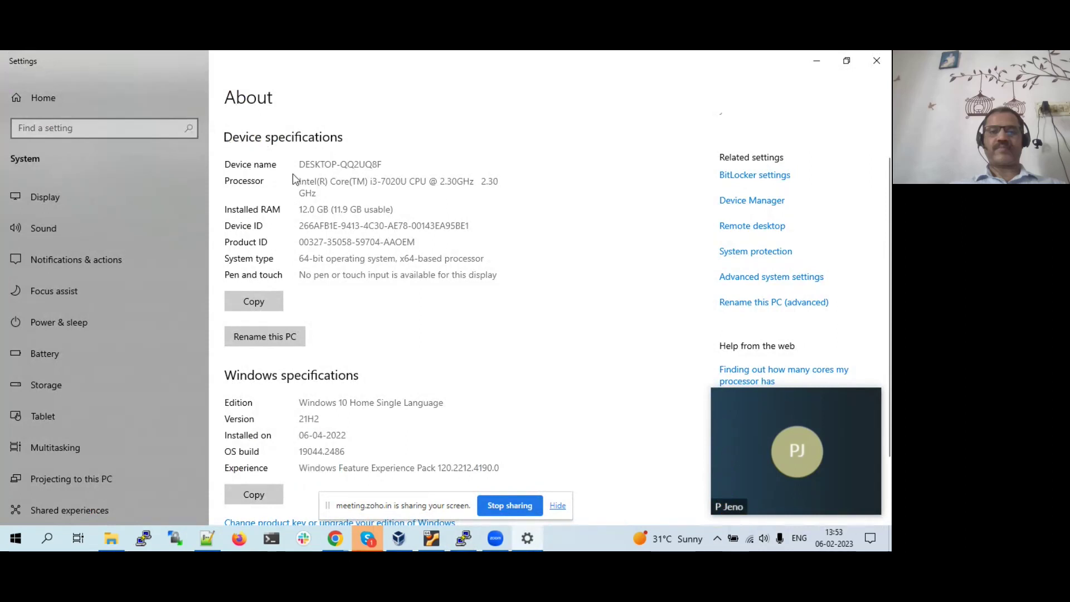
{"action": "left_click_drag", "start_coordinate": [299, 184], "coordinate": [331, 190]}
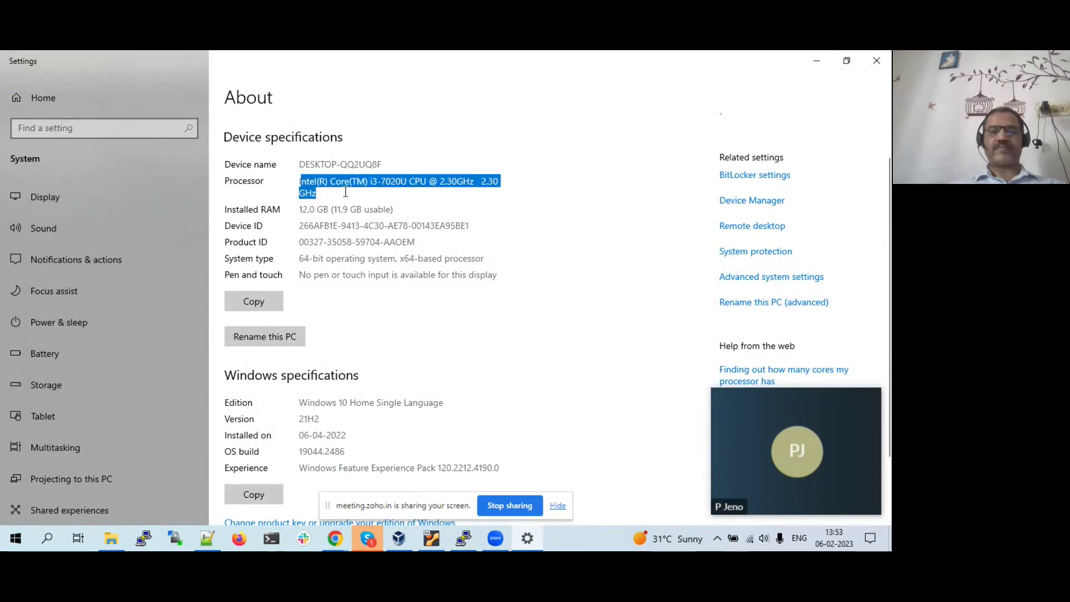
{"action": "double_click", "coordinate": [387, 184]}
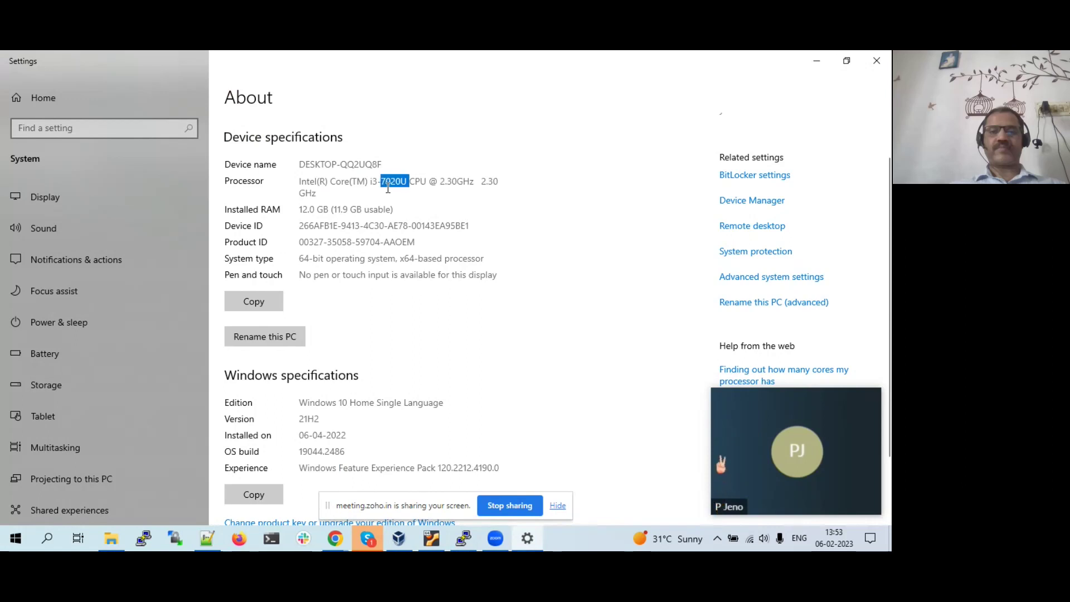
{"action": "left_click", "coordinate": [445, 183]}
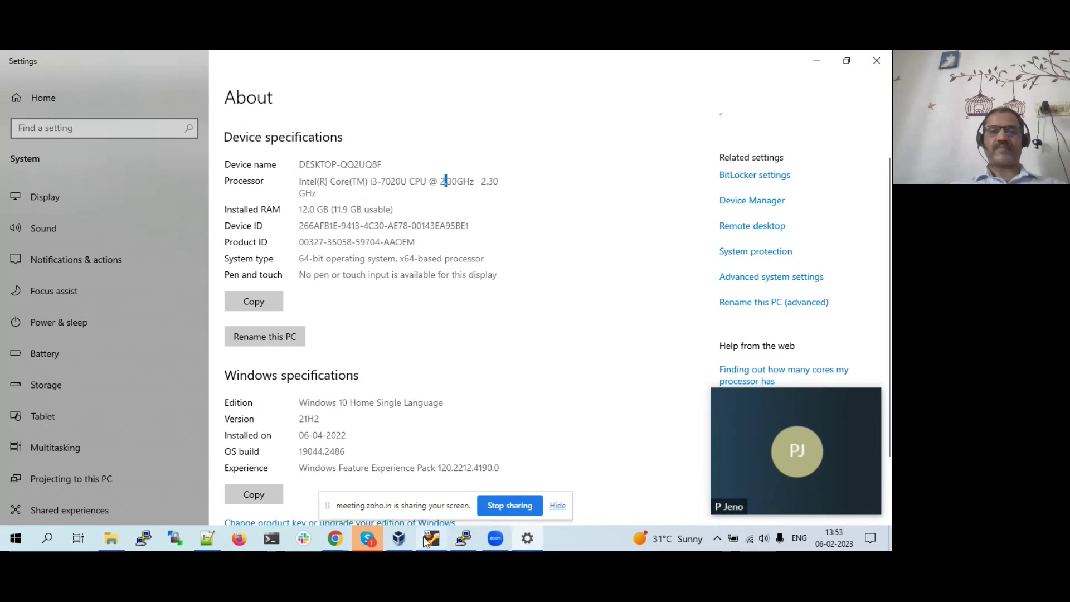
{"action": "left_click", "coordinate": [466, 540]}
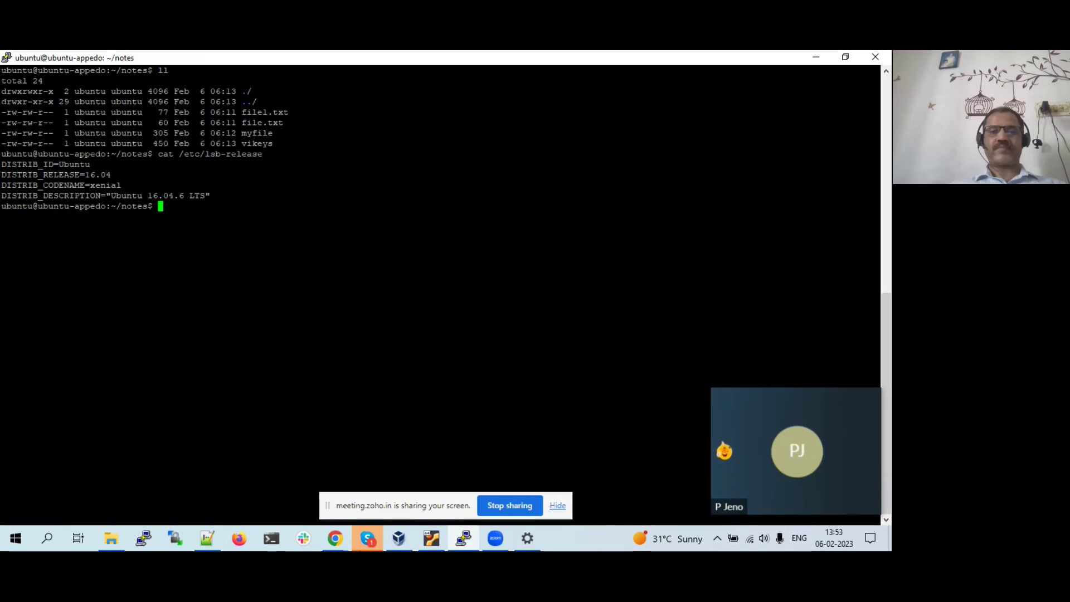
- Clear the terminal and run lscpu, copied from the command notes
{"action": "left_click", "coordinate": [208, 538]}
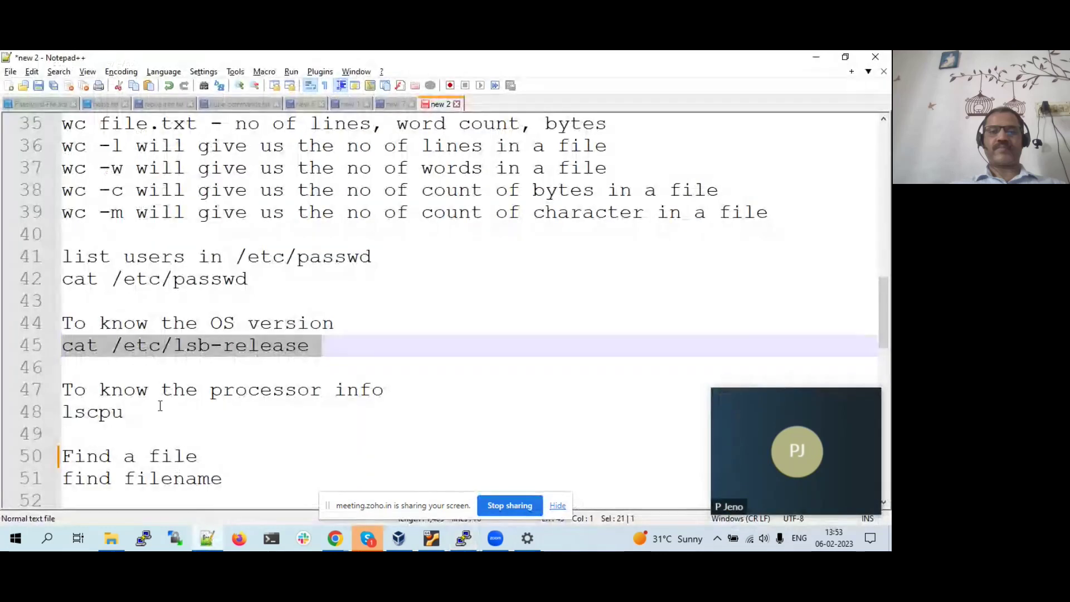
{"action": "left_click", "coordinate": [137, 409]}
{"action": "left_click_drag", "start_coordinate": [137, 409], "coordinate": [63, 411]}
{"action": "key", "text": "ctrl+c"}
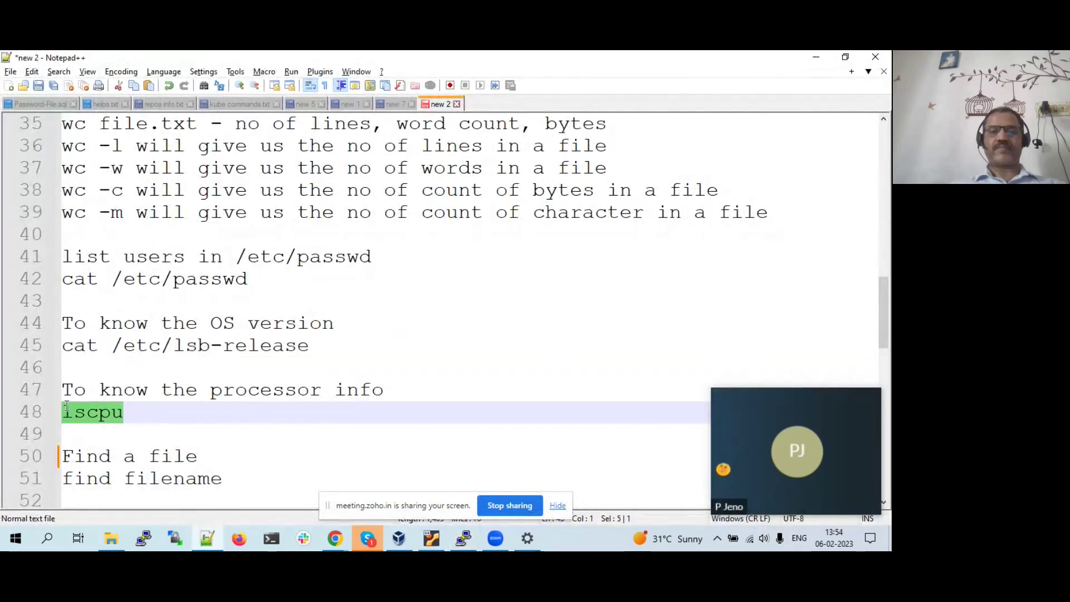
{"action": "key", "text": "alt+Tab"}
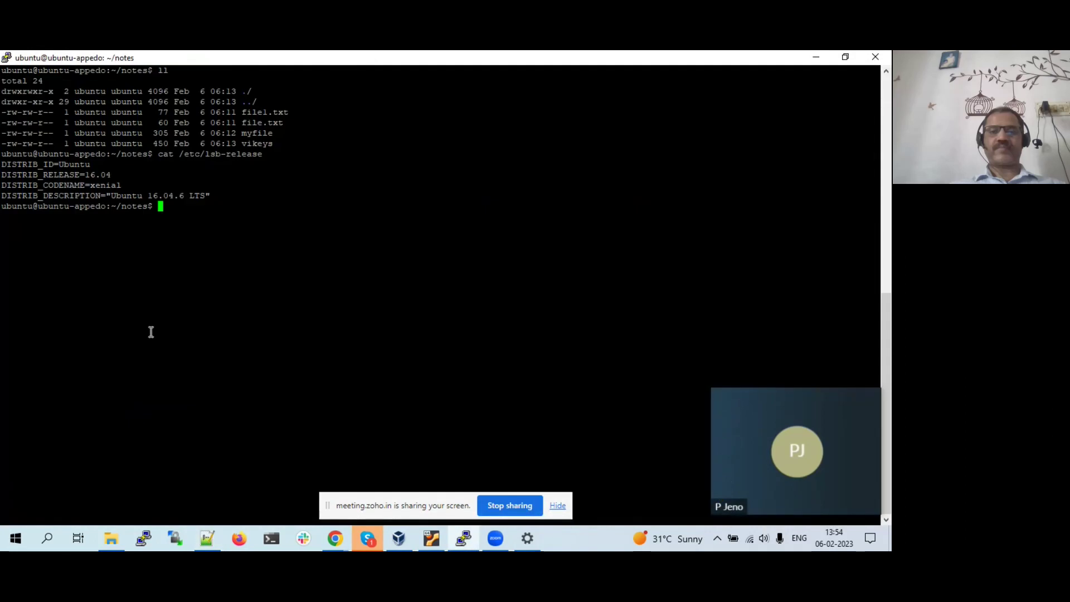
{"action": "type", "text": "clear"}
{"action": "key", "text": "Return"}
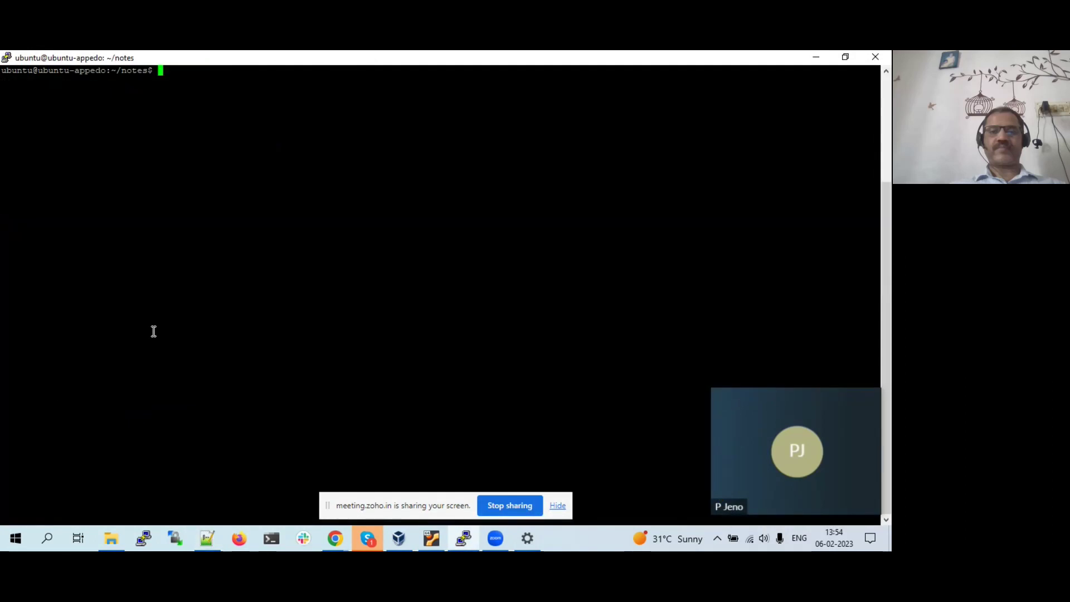
{"action": "right_click", "coordinate": [154, 331]}
{"action": "key", "text": "Return"}
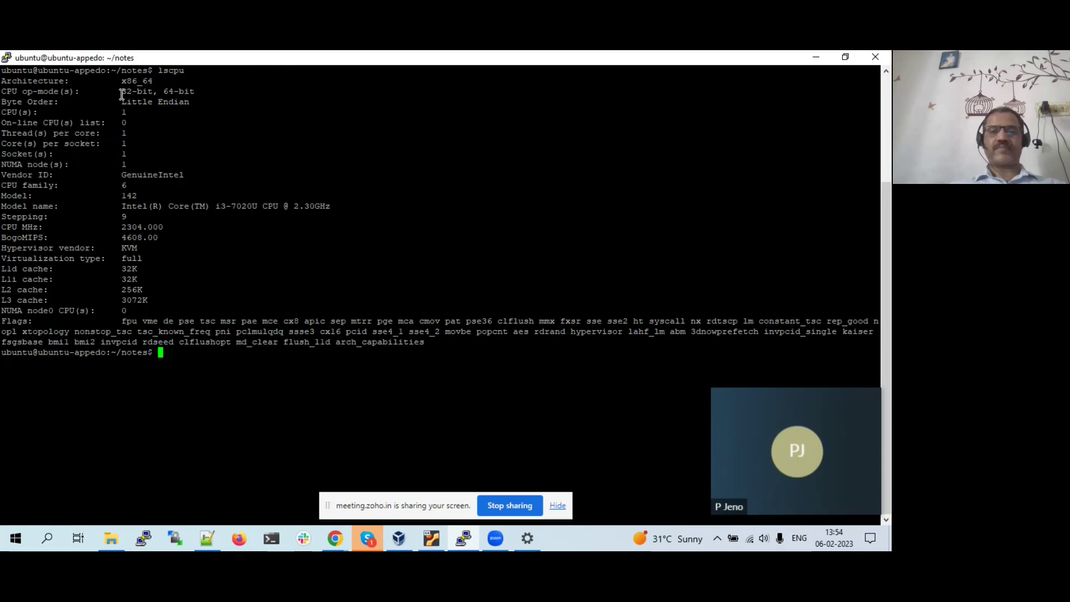
- Highlight the 32-bit op-mode, x86_64 architecture and Intel i3-7020U model name, then return to the notes
{"action": "left_click_drag", "start_coordinate": [121, 92], "coordinate": [162, 94]}
{"action": "left_click", "coordinate": [130, 101]}
{"action": "left_click_drag", "start_coordinate": [122, 82], "coordinate": [162, 79]}
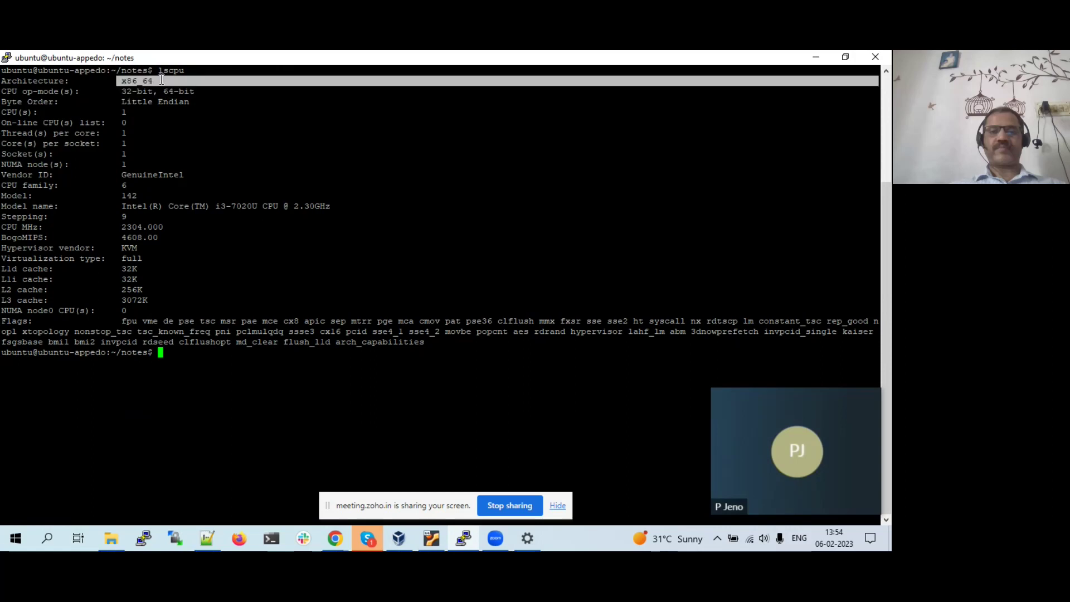
{"action": "left_click_drag", "start_coordinate": [123, 206], "coordinate": [331, 208]}
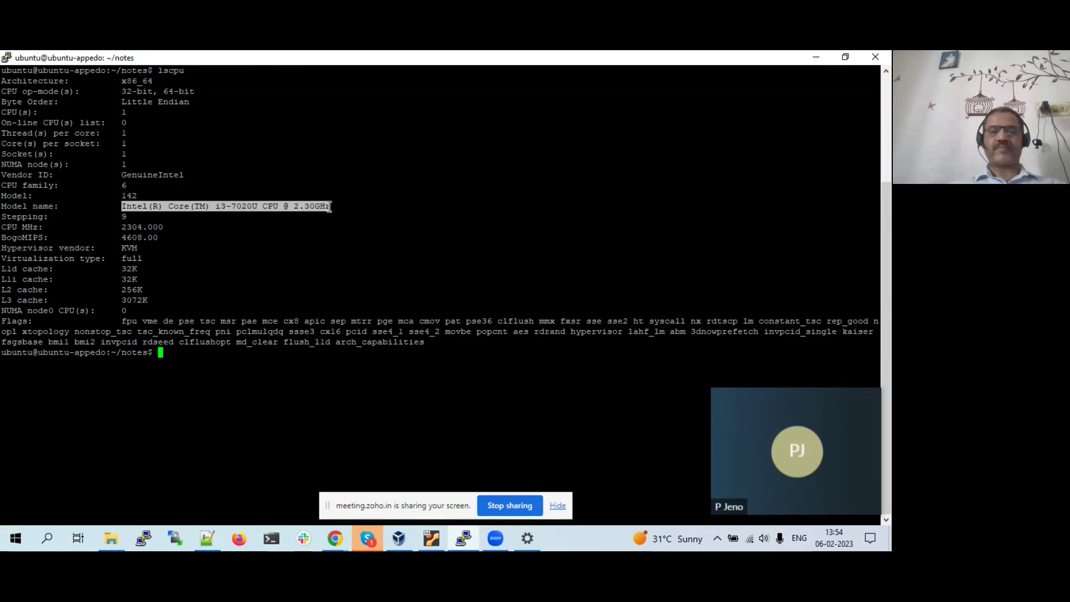
{"action": "left_click", "coordinate": [227, 207]}
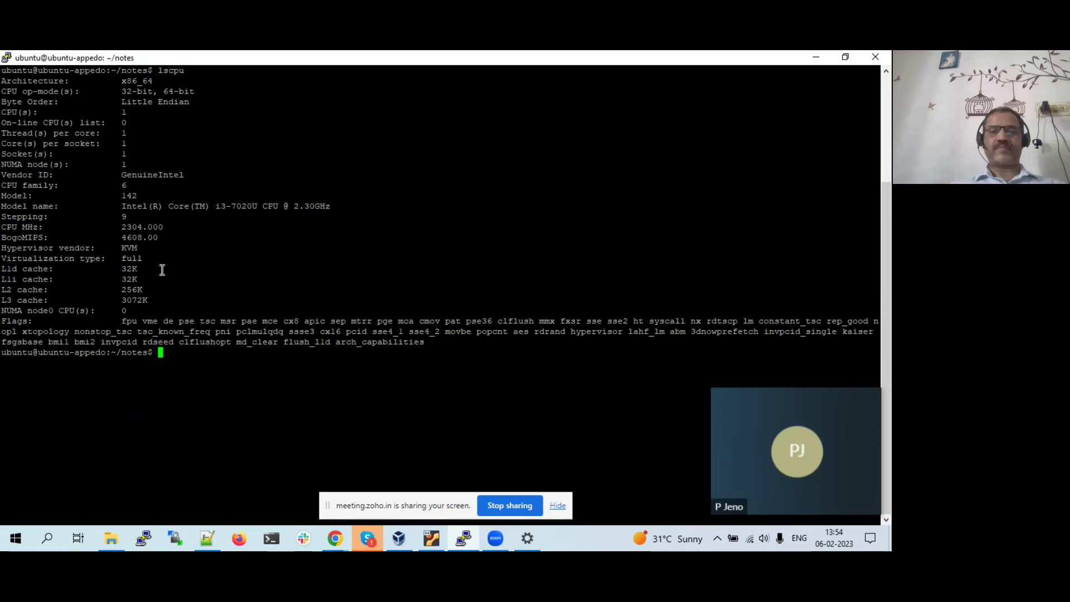
{"action": "key", "text": "alt+Tab"}
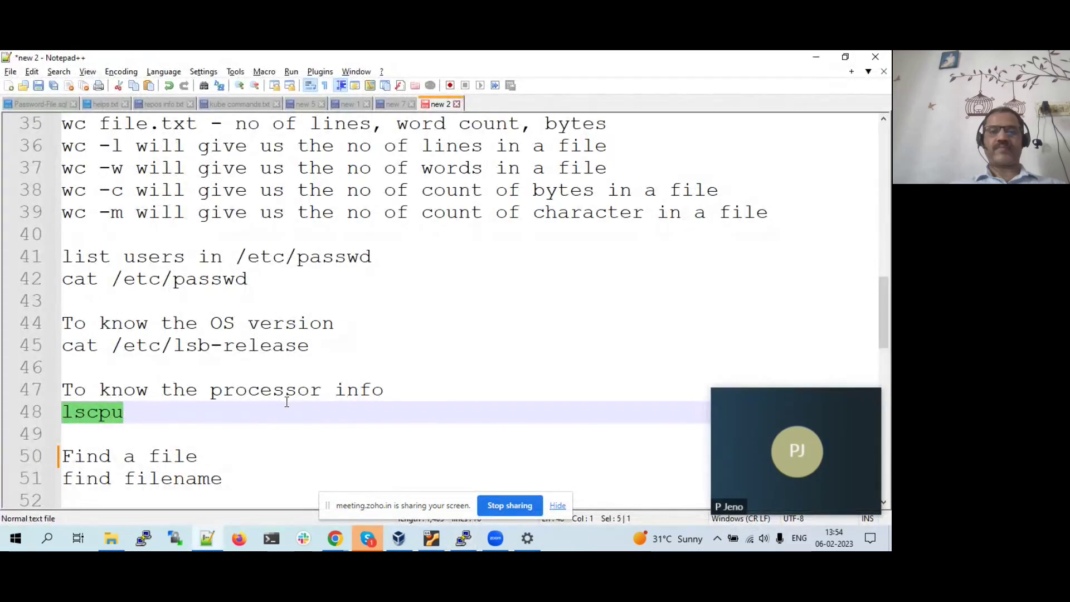
- Select 'WinSCP' and 'FTP' in the notes, then return to the PuTTY terminal
{"action": "scroll", "coordinate": [286, 401], "scroll_direction": "up", "scroll_amount": 8}
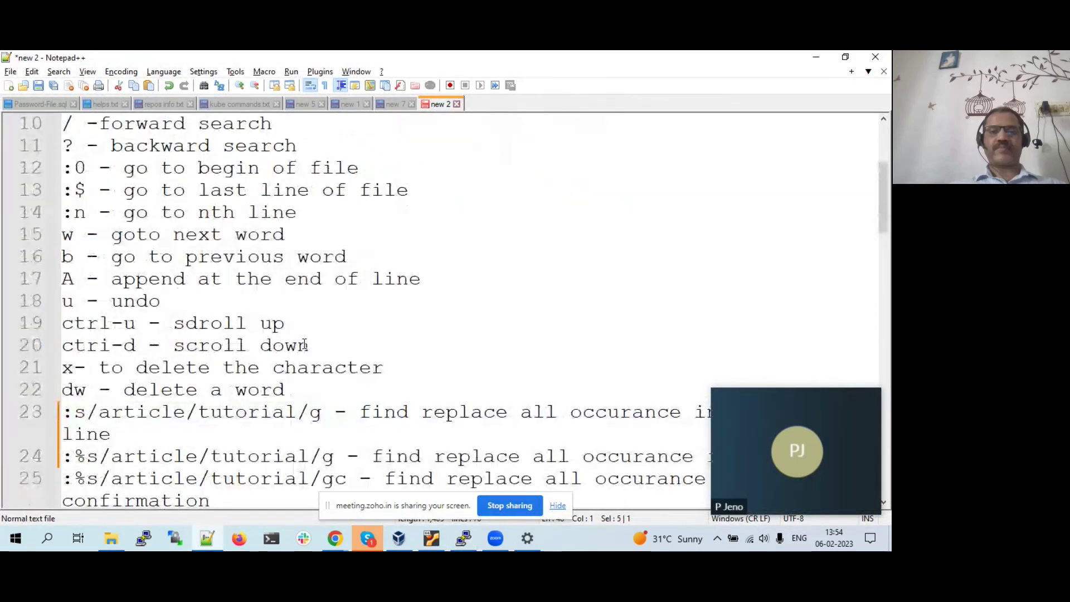
{"action": "key", "text": "alt+Tab"}
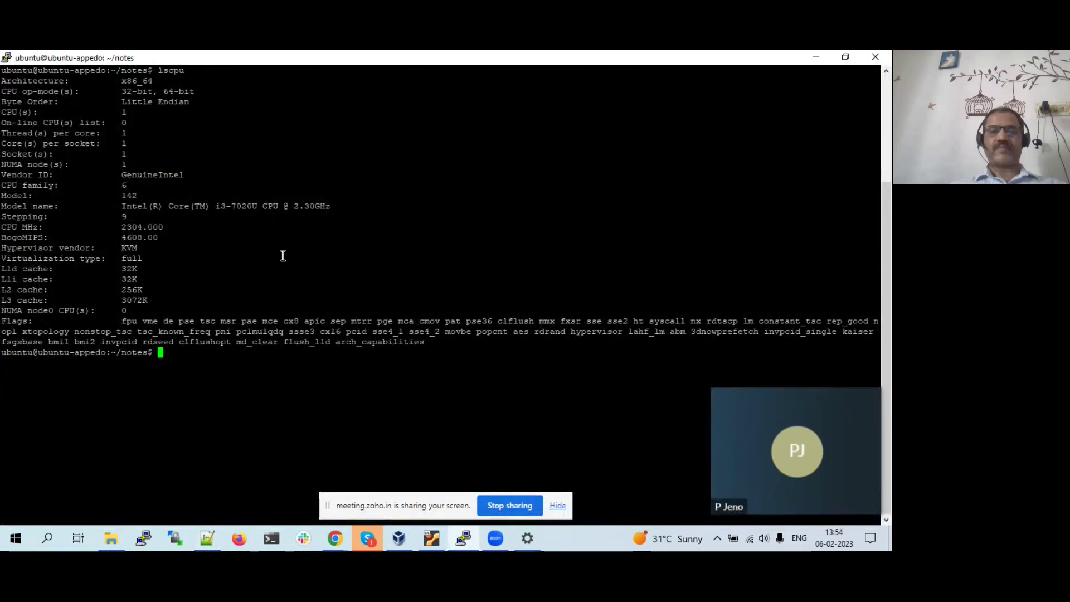
{"action": "key", "text": "alt+Tab"}
{"action": "key", "text": "F3"}
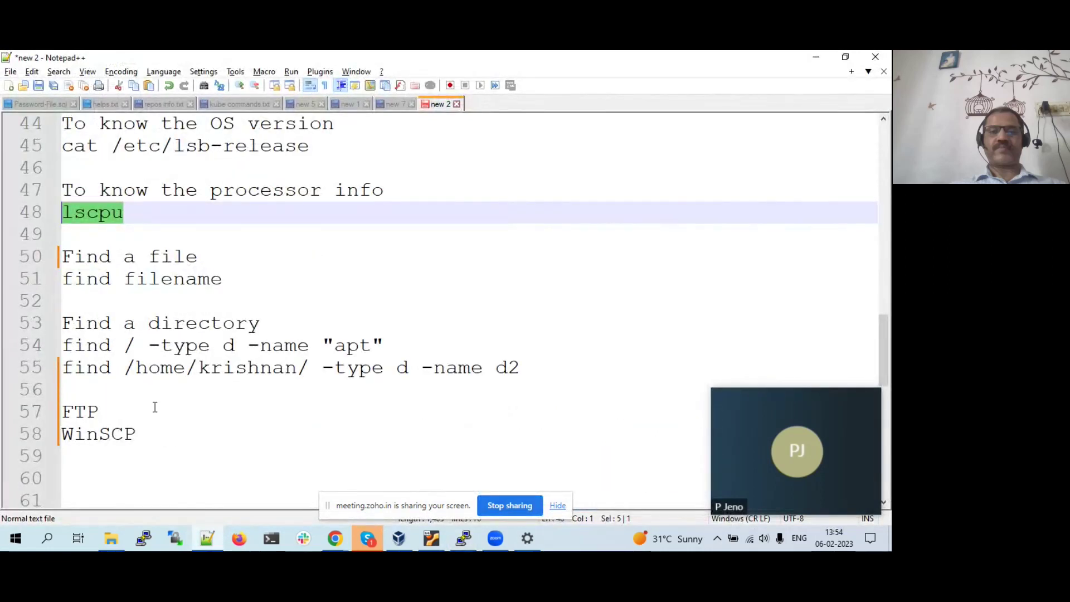
{"action": "double_click", "coordinate": [109, 435]}
{"action": "double_click", "coordinate": [85, 415]}
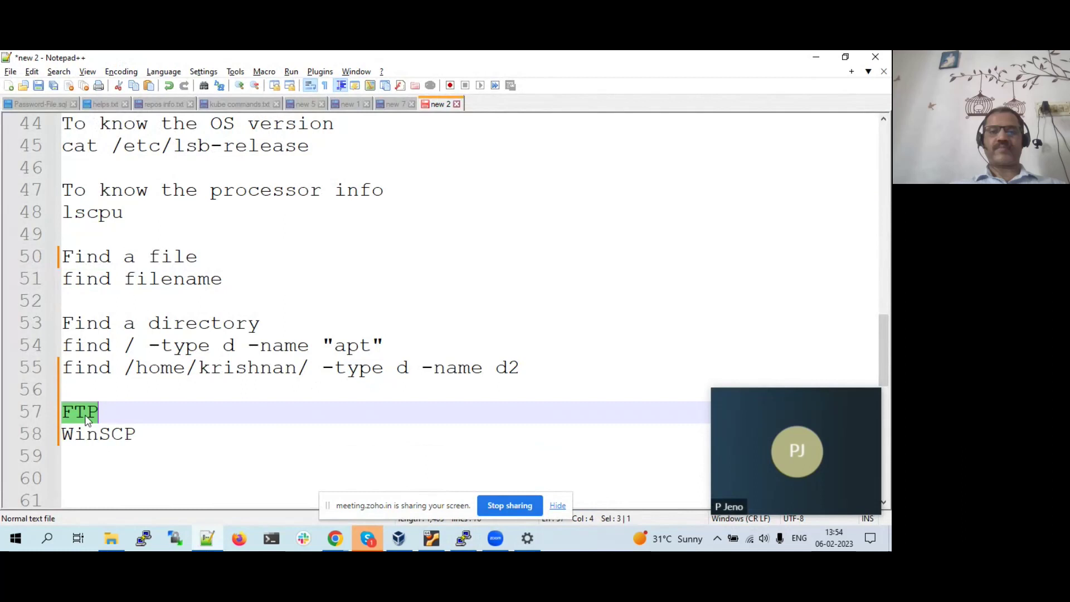
{"action": "key", "text": "alt+Tab"}
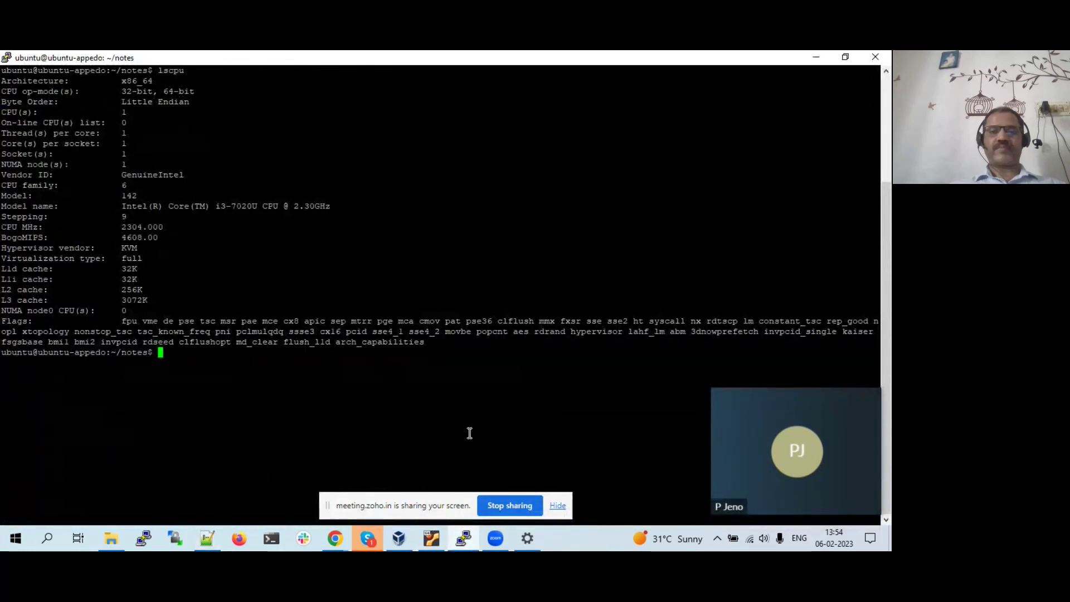
{"action": "key", "text": "alt+Tab"}
{"action": "key", "text": "alt+Tab"}
- Recall and run 'sudo systemctl status vsftpd' with the sudo password, showing it active (running)
{"action": "key", "text": "Up"}
{"action": "key", "text": "Up"}
{"action": "key", "text": "Up"}
{"action": "key", "text": "Up"}
{"action": "key", "text": "Up"}
{"action": "key", "text": "Up"}
{"action": "key", "text": "Up"}
{"action": "key", "text": "Up"}
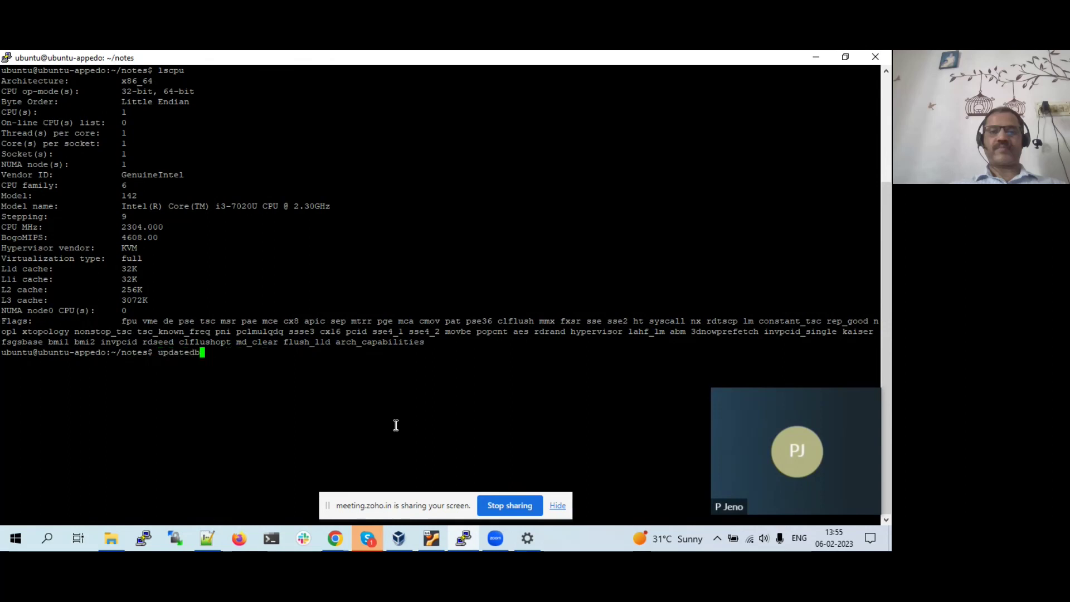
{"action": "key", "text": "Down"}
{"action": "key", "text": "Down"}
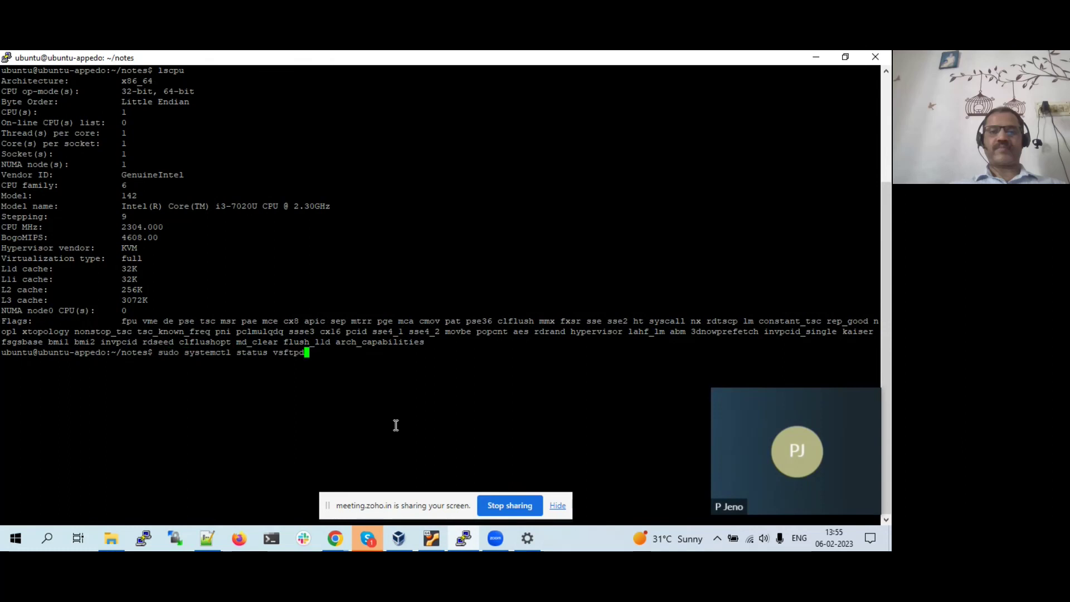
{"action": "key", "text": "Down"}
{"action": "key", "text": "Up"}
{"action": "key", "text": "Return"}
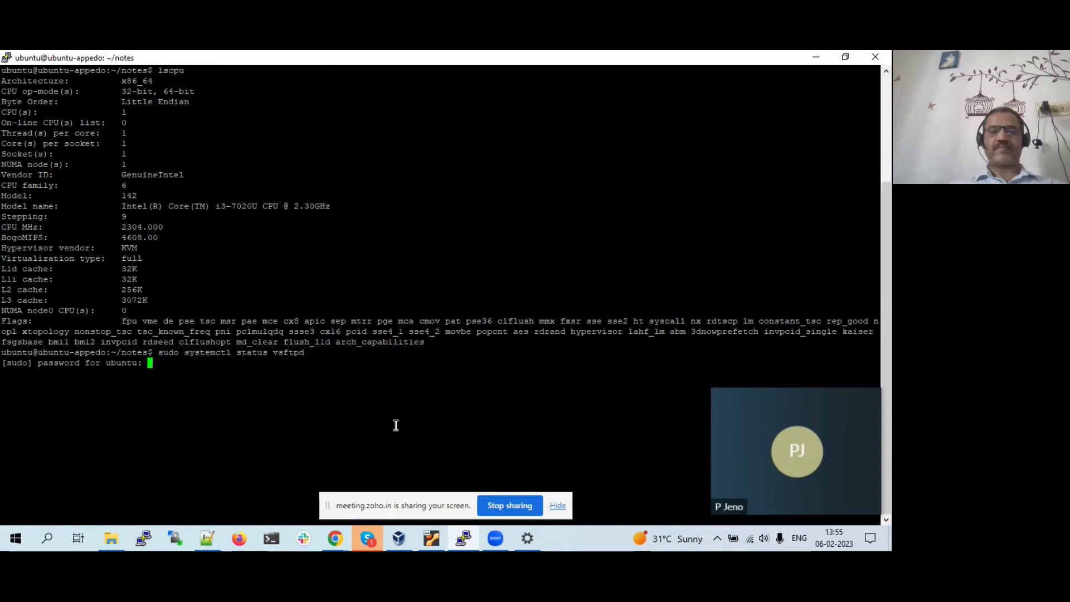
{"action": "key", "text": "Return"}
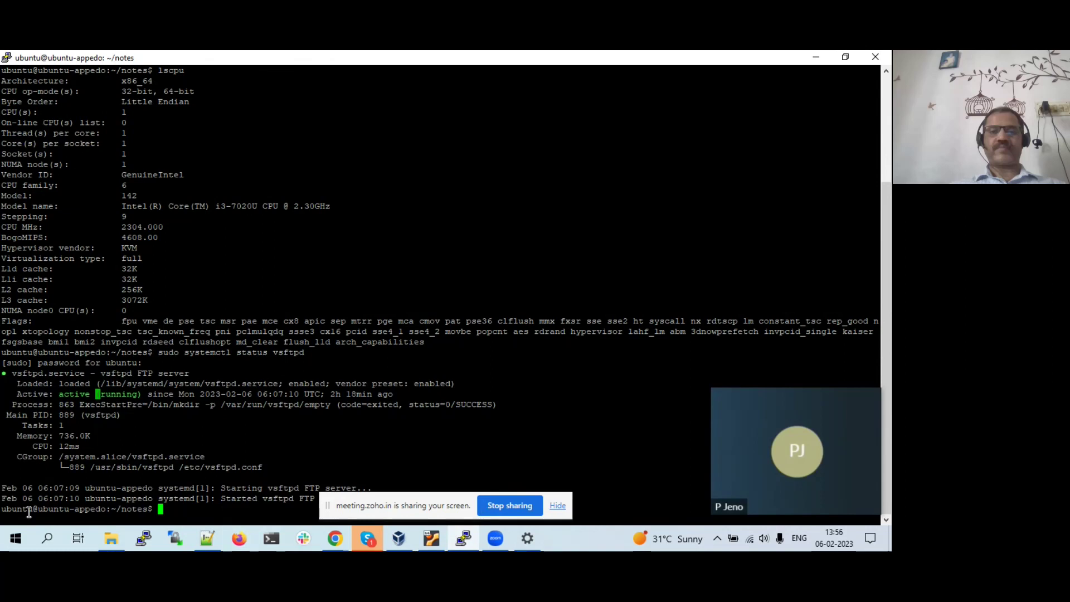
- Launch FileZilla from the Start menu's Recently added list
{"action": "left_click", "coordinate": [15, 544]}
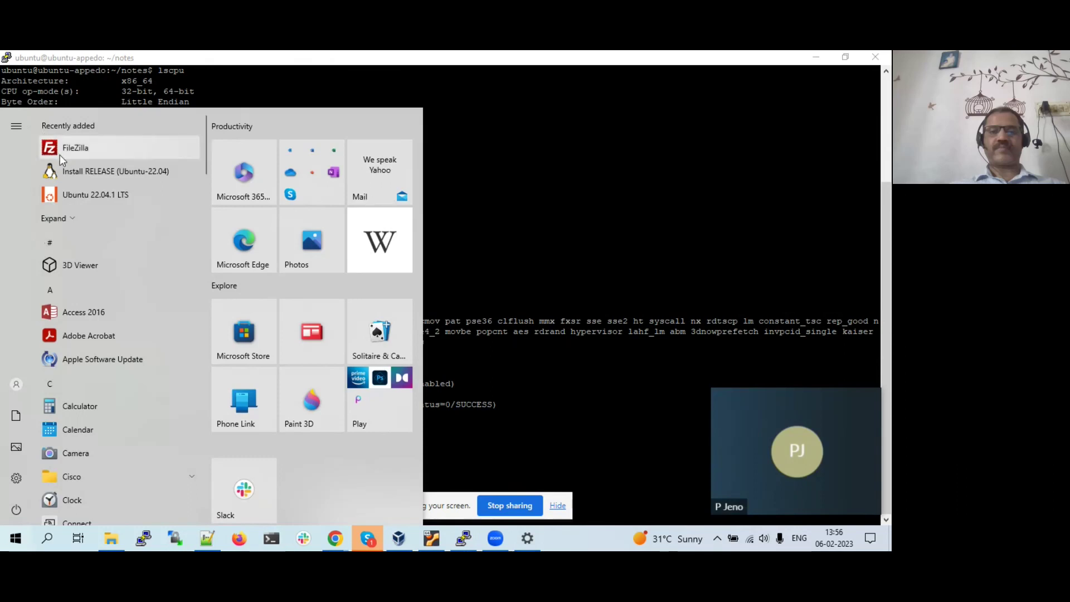
{"action": "left_click", "coordinate": [331, 148]}
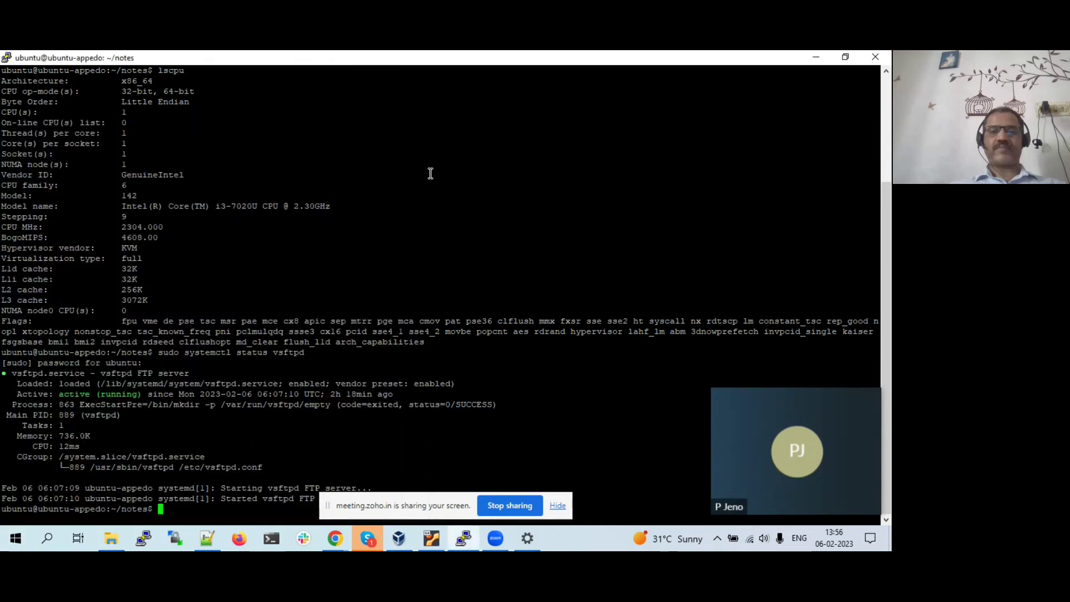
{"action": "double_click", "coordinate": [450, 215]}
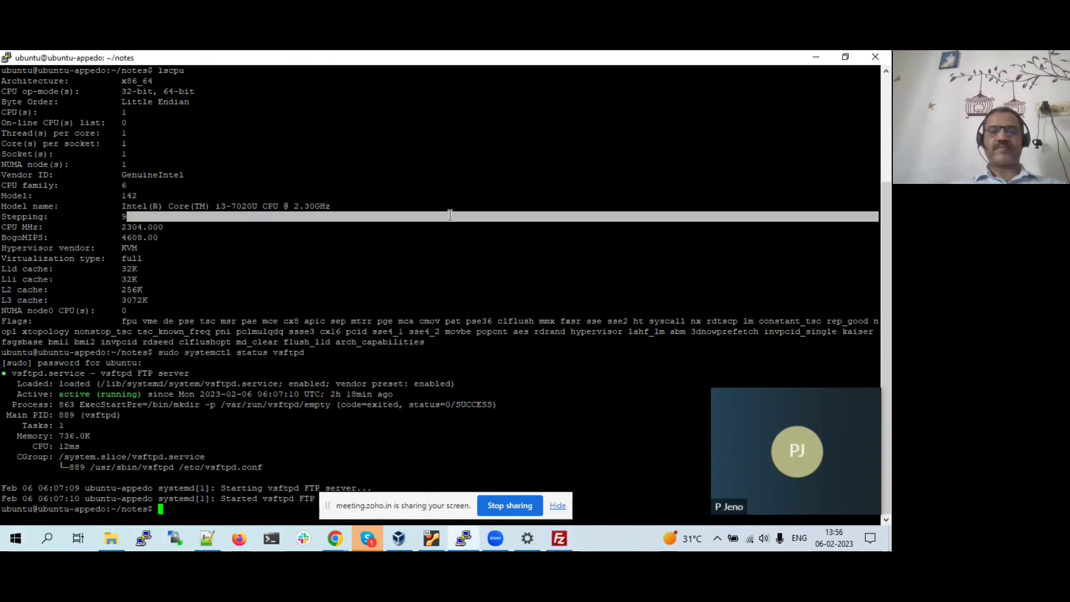
{"action": "double_click", "coordinate": [527, 249]}
{"action": "double_click", "coordinate": [527, 249]}
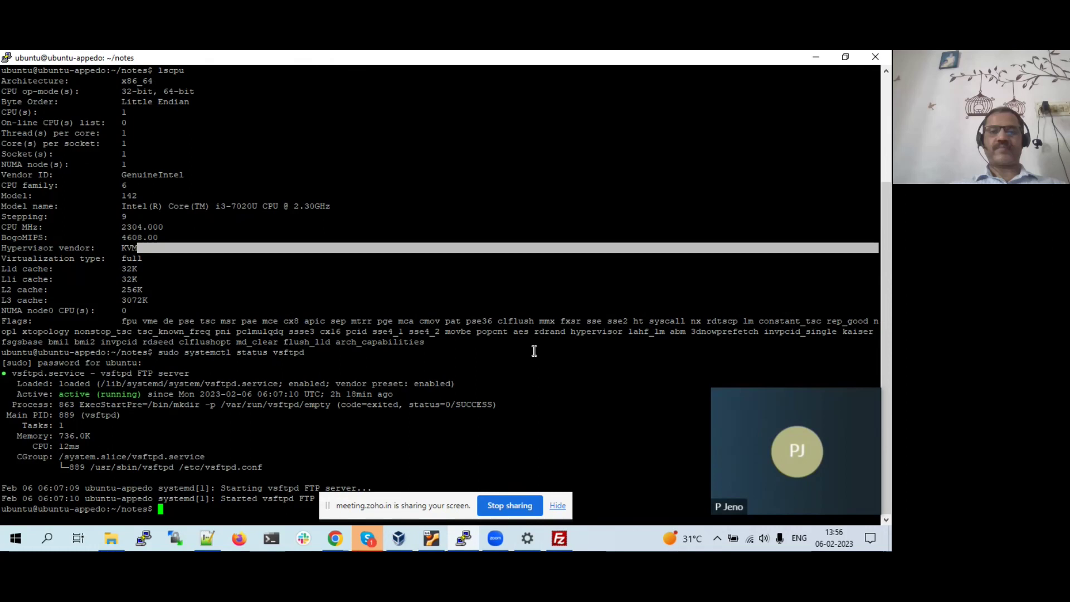
- Bring FileZilla forward, select its Host field, then return to PuTTY
{"action": "left_click", "coordinate": [559, 541]}
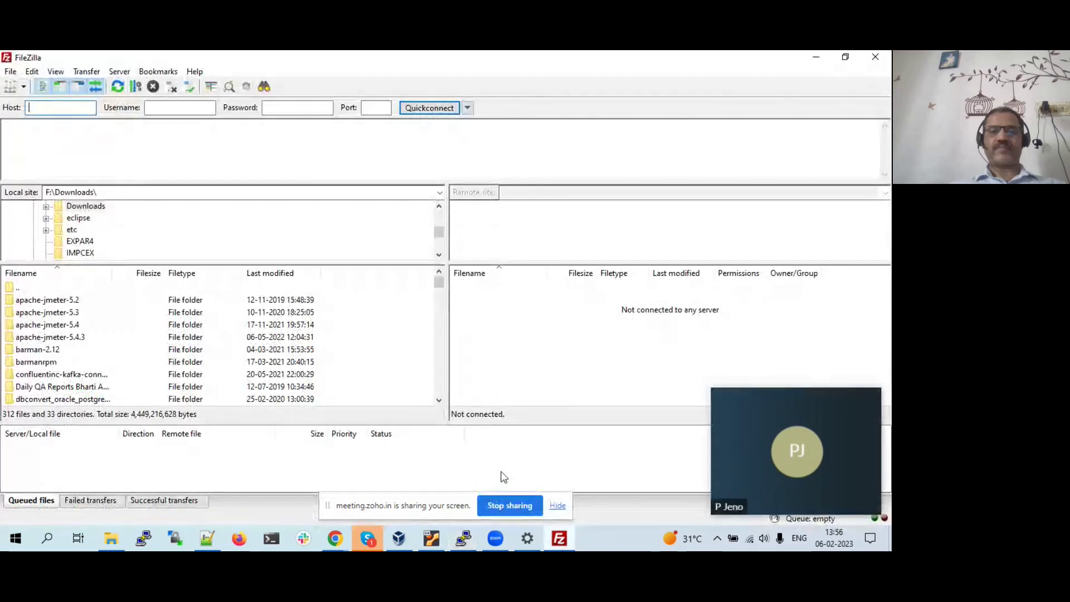
{"action": "key", "text": "alt+Tab"}
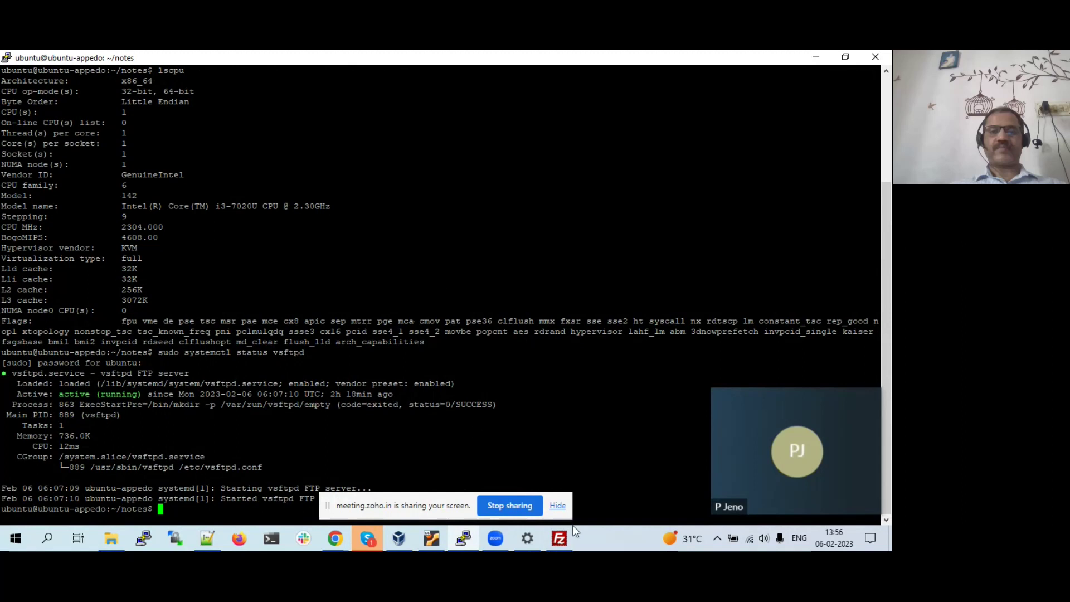
{"action": "left_click", "coordinate": [560, 538]}
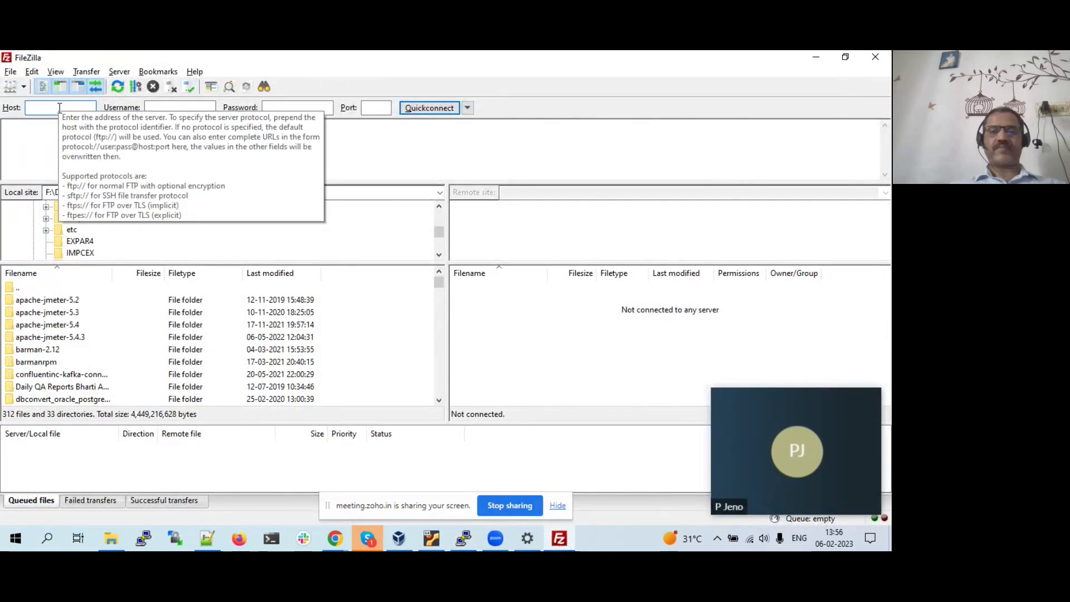
{"action": "left_click", "coordinate": [60, 108]}
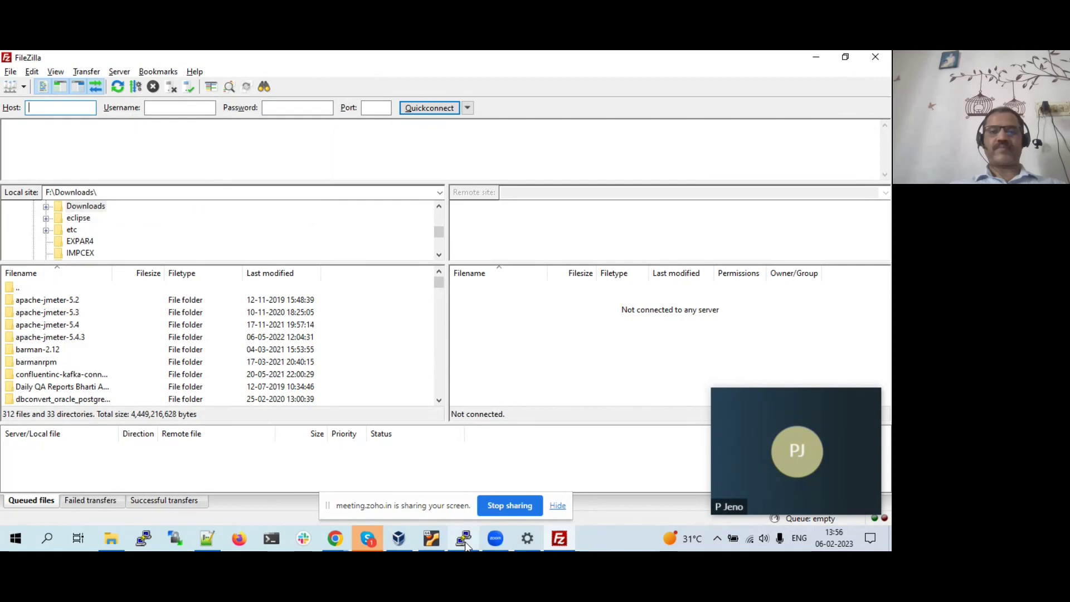
{"action": "left_click", "coordinate": [465, 541]}
- Clear the terminal and try ipconfig, which is reported as not found
{"action": "type", "text": "clear"}
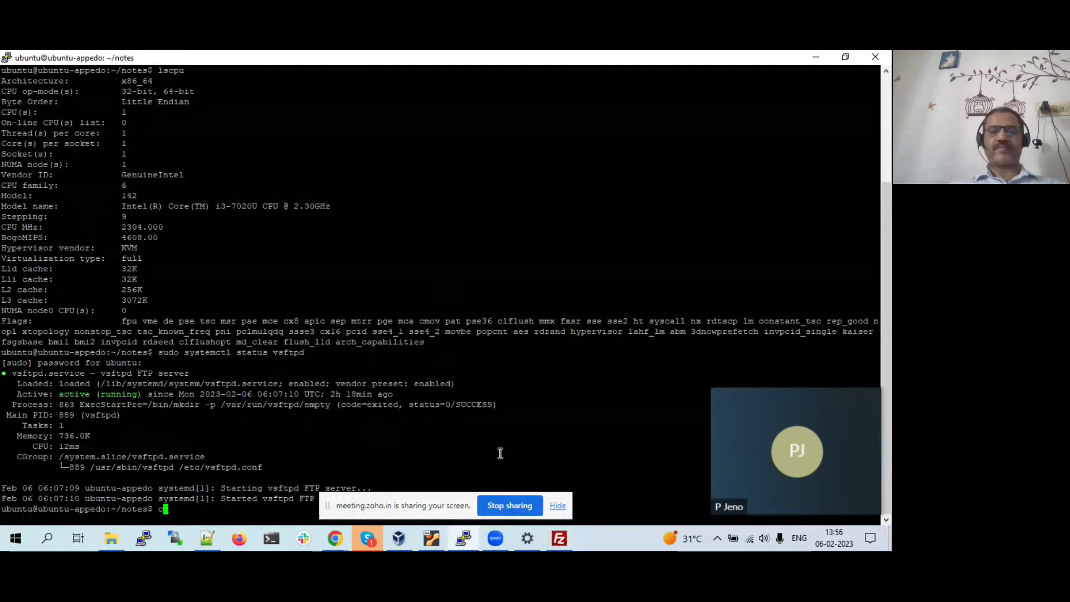
{"action": "key", "text": "Return"}
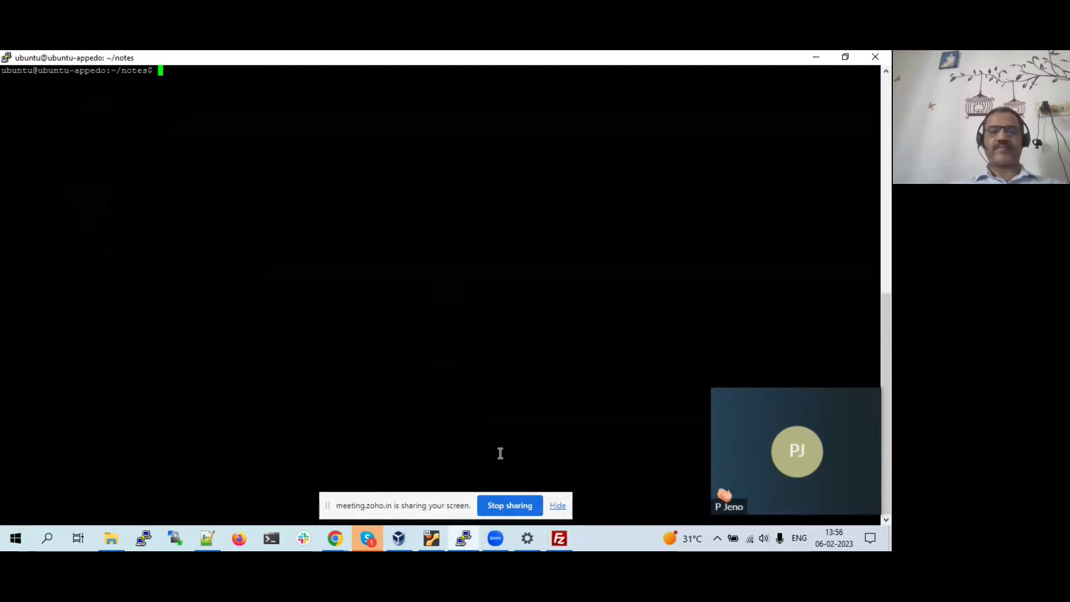
{"action": "type", "text": "ipconfig"}
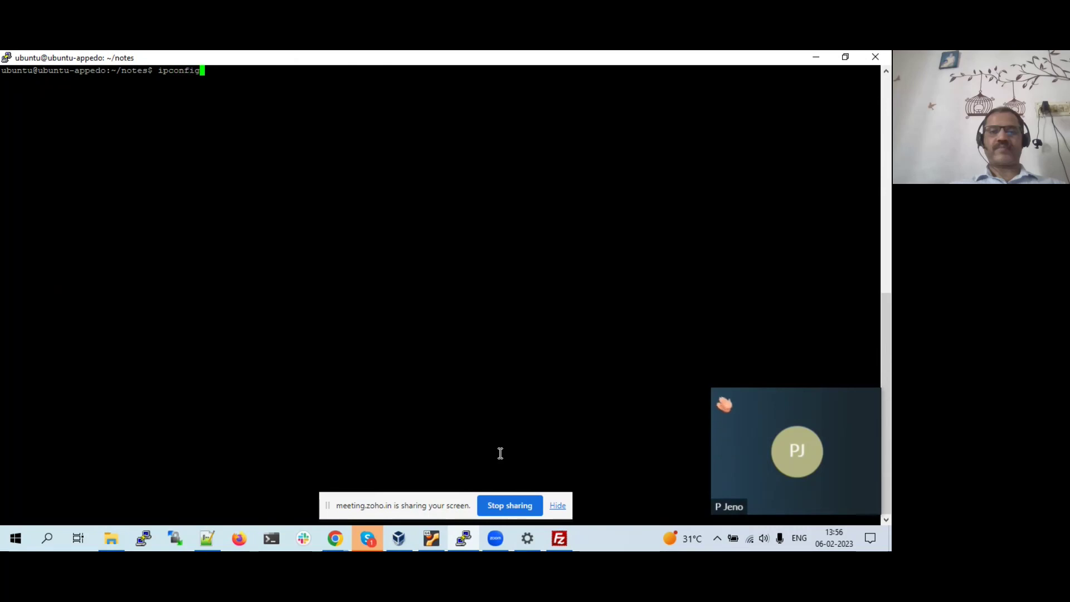
{"action": "key", "text": "Return"}
- Correct the command to ifconfig and select eth0's address 192.168.1.9
{"action": "key", "text": "Up"}
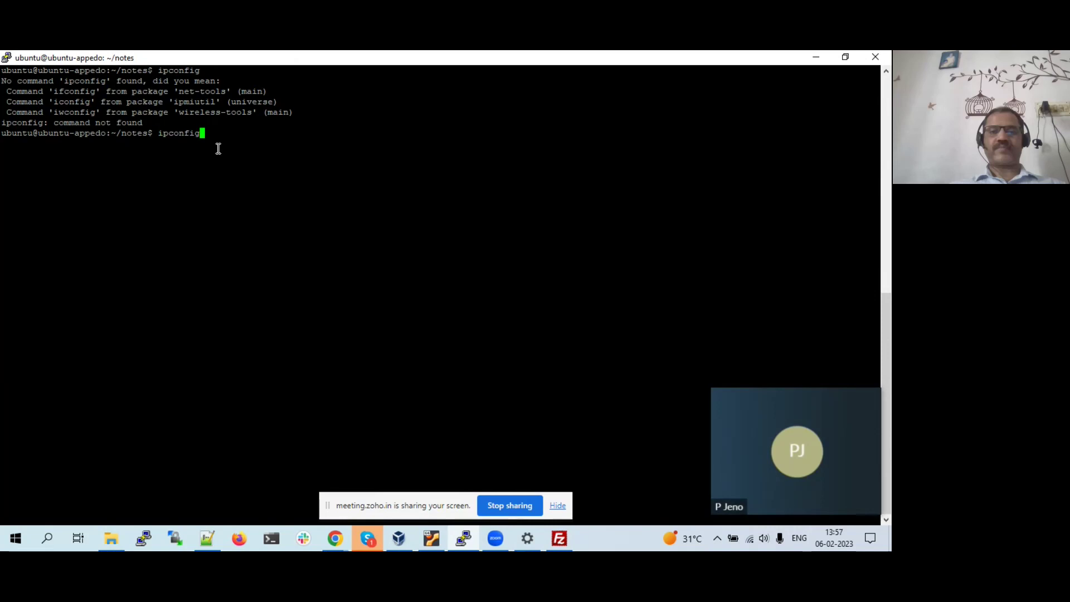
{"action": "key", "text": "Left"}
{"action": "key", "text": "Left"}
{"action": "key", "text": "Left"}
{"action": "key", "text": "Left"}
{"action": "key", "text": "Left"}
{"action": "key", "text": "Left"}
{"action": "key", "text": "BackSpace"}
{"action": "type", "text": "f"}
{"action": "key", "text": "Return"}
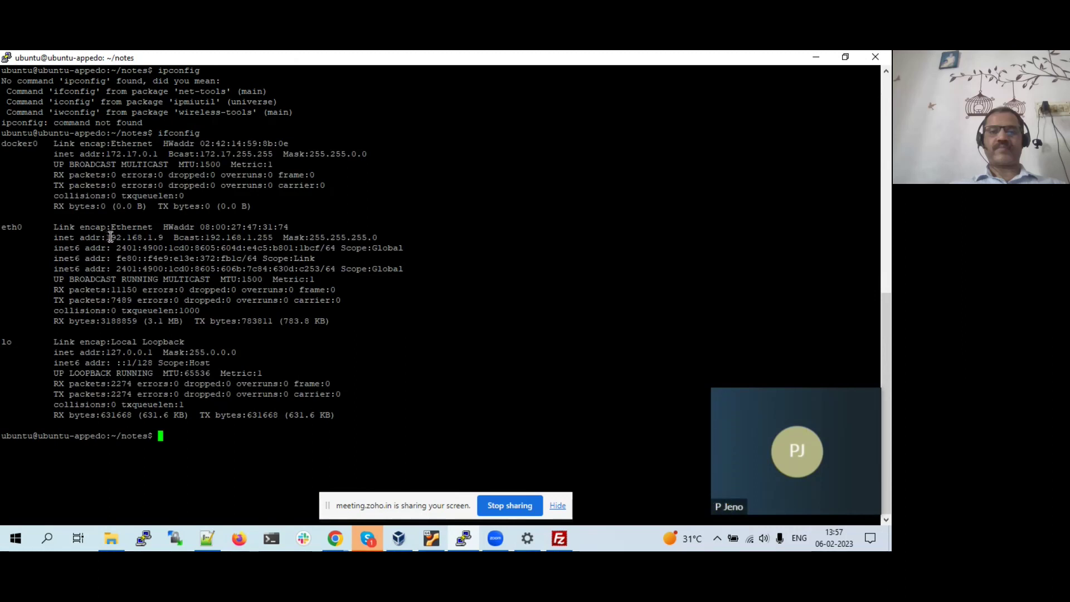
{"action": "left_click_drag", "start_coordinate": [109, 238], "coordinate": [162, 237]}
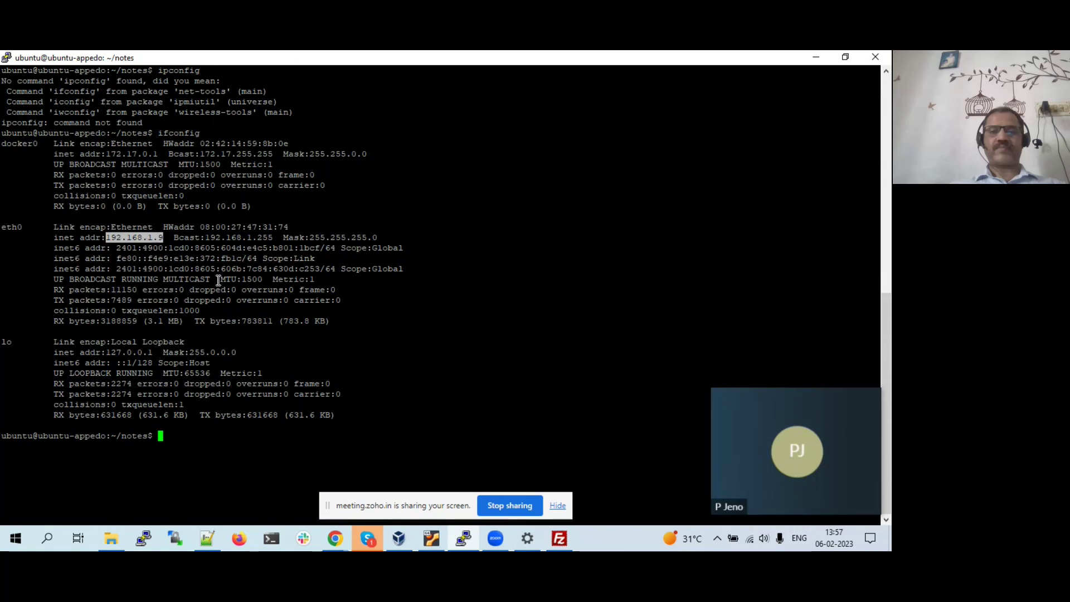
- Enter host 192.168.1.9 in FileZilla's Quickconnect bar
{"action": "left_click", "coordinate": [566, 540]}
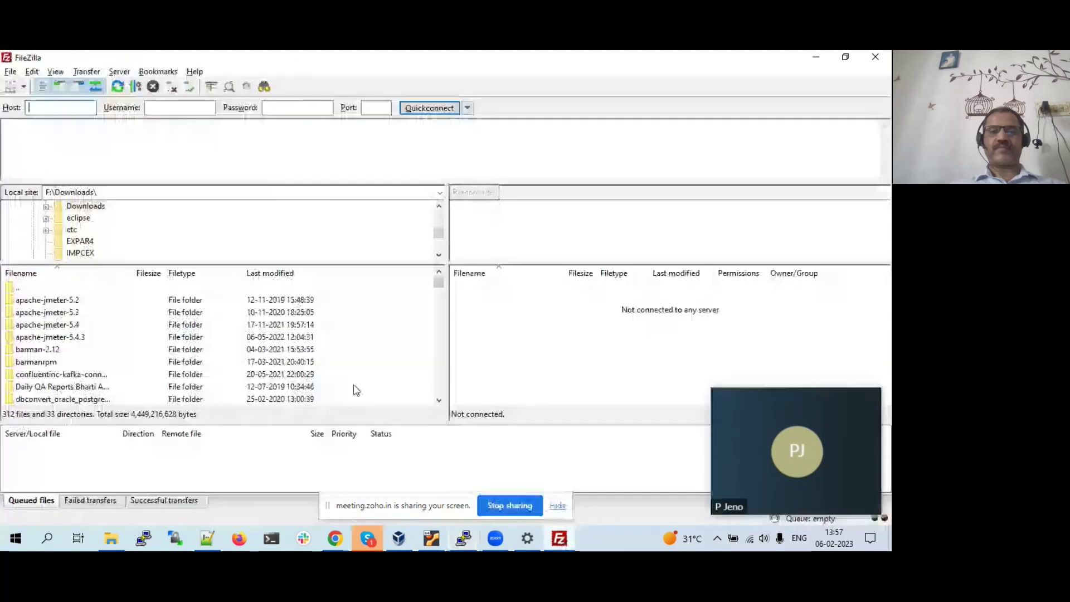
{"action": "type", "text": "19"}
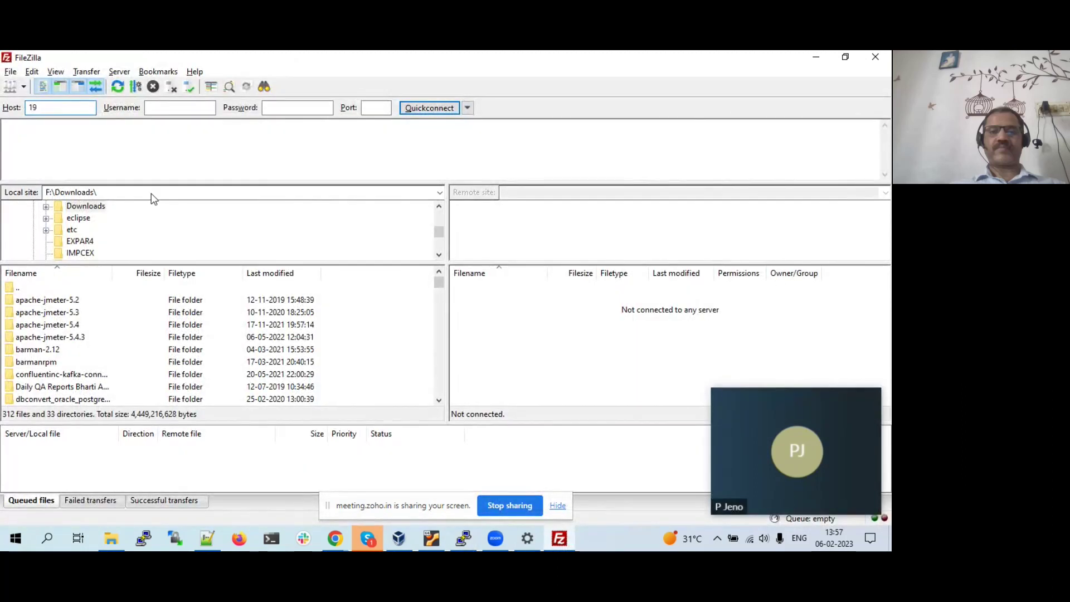
{"action": "type", "text": "2.168.1.9"}
{"action": "left_click", "coordinate": [182, 106]}
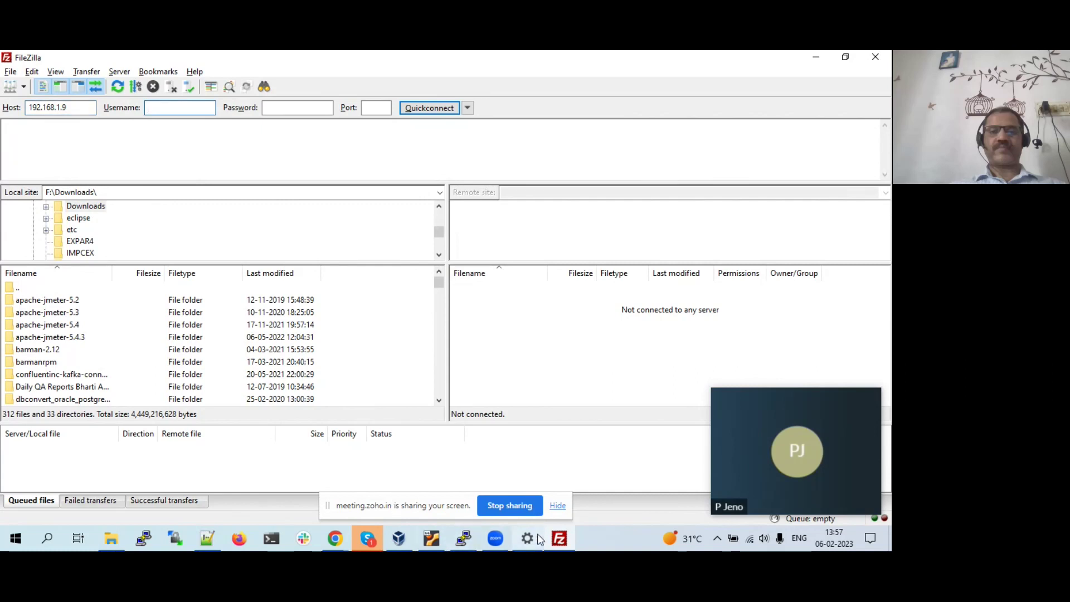
{"action": "left_click", "coordinate": [467, 543]}
{"action": "left_click", "coordinate": [467, 543]}
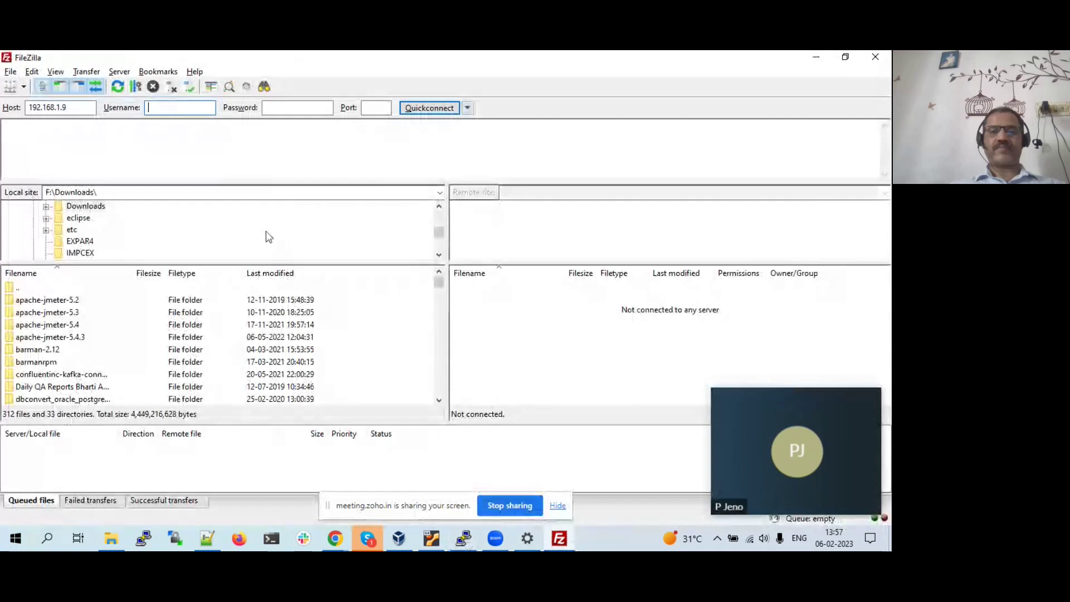
- Enter the server user's login name, password and port 22
{"action": "key", "text": "Tab"}
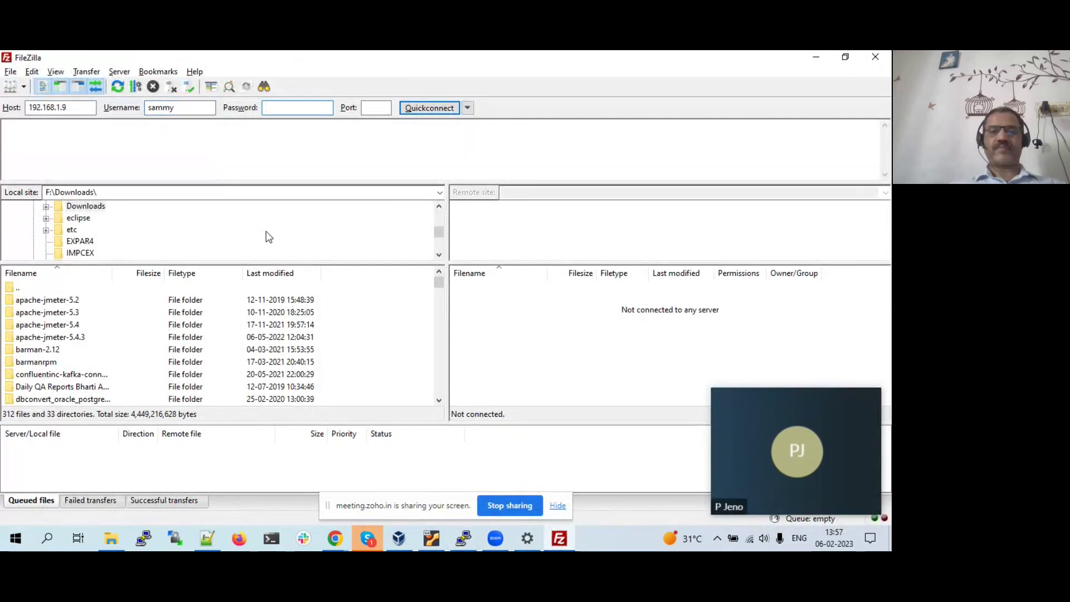
{"action": "left_click", "coordinate": [375, 111]}
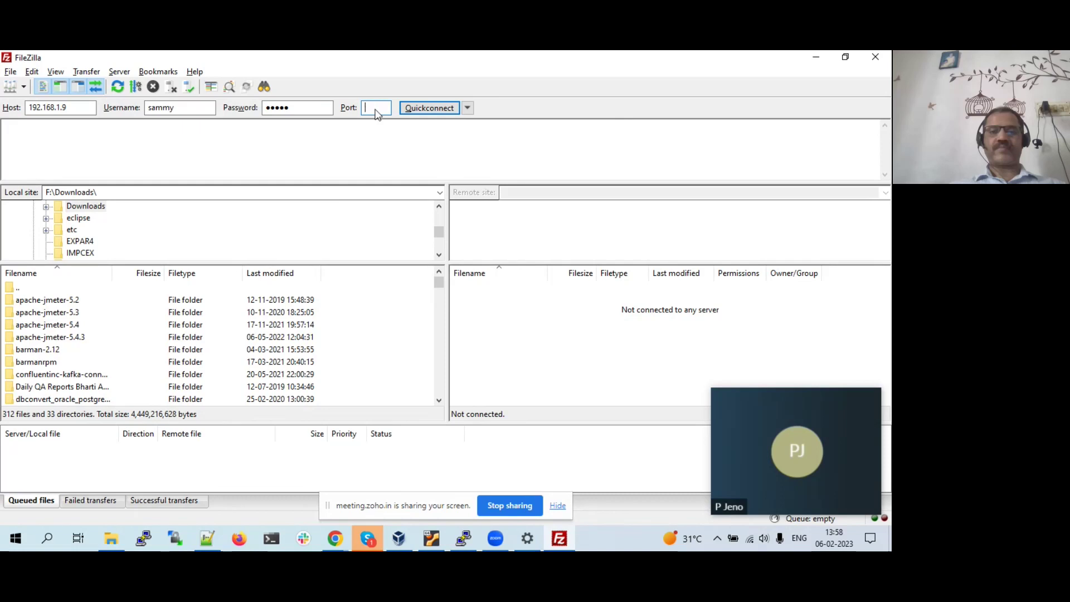
{"action": "type", "text": "22"}
- Check the entered host, username and password, then connect to the server over SFTP
{"action": "left_click_drag", "start_coordinate": [67, 107], "coordinate": [8, 112]}
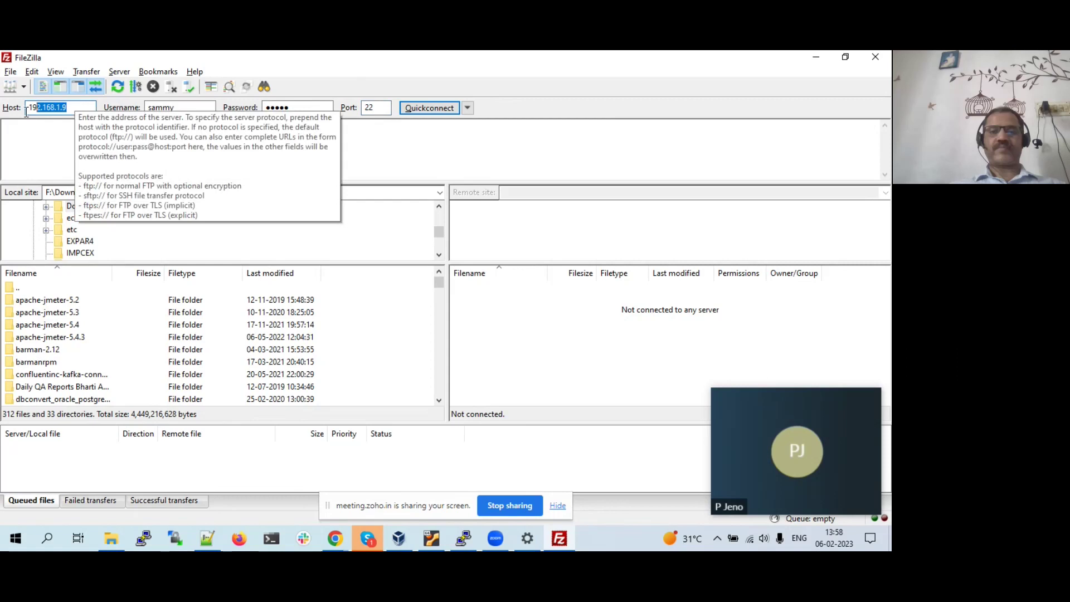
{"action": "left_click_drag", "start_coordinate": [193, 107], "coordinate": [156, 109]}
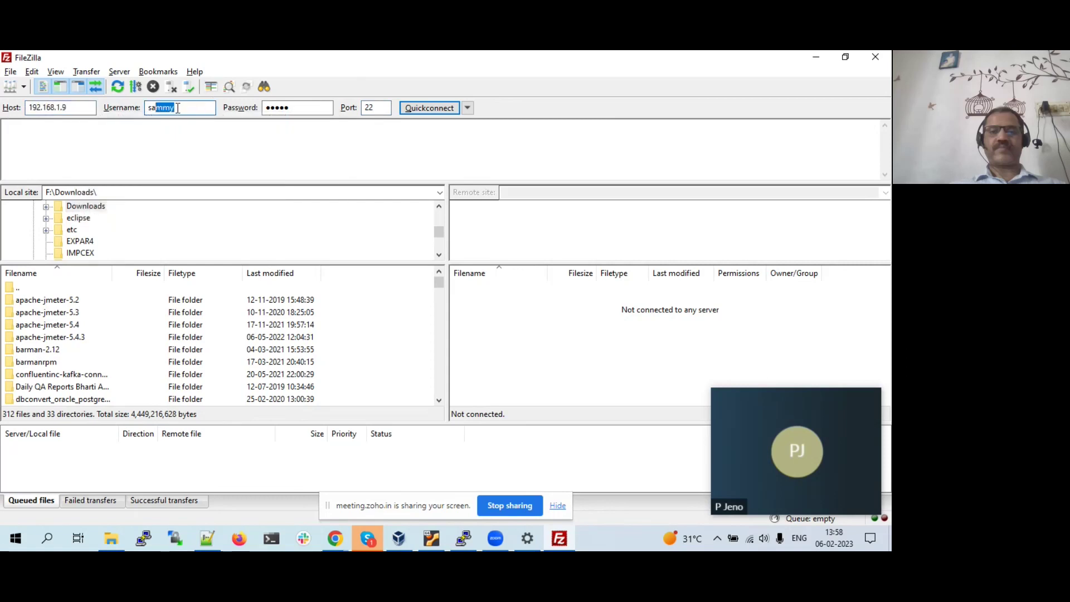
{"action": "left_click_drag", "start_coordinate": [297, 107], "coordinate": [279, 107]}
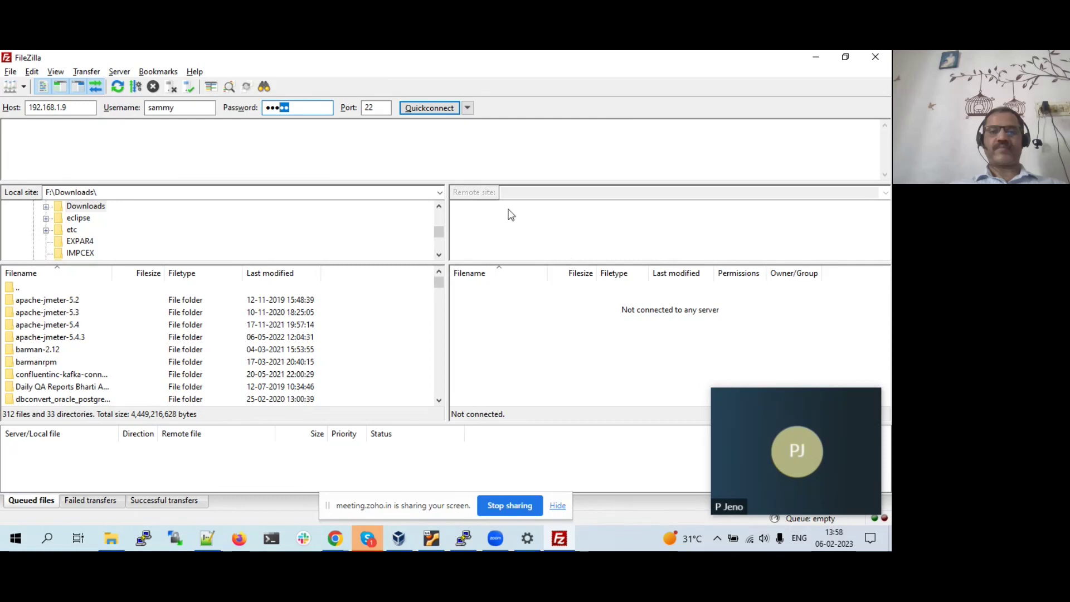
{"action": "left_click", "coordinate": [427, 109]}
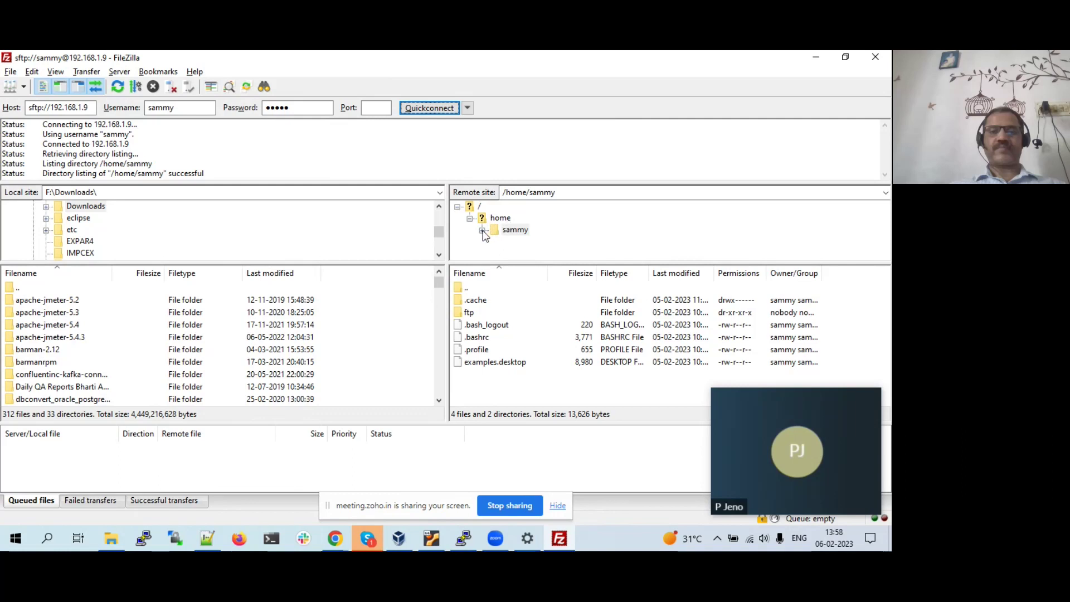
- Open the server's ftp/files folder and upload 1_trace.json from F:\Downloads into it
{"action": "left_click", "coordinate": [482, 231]}
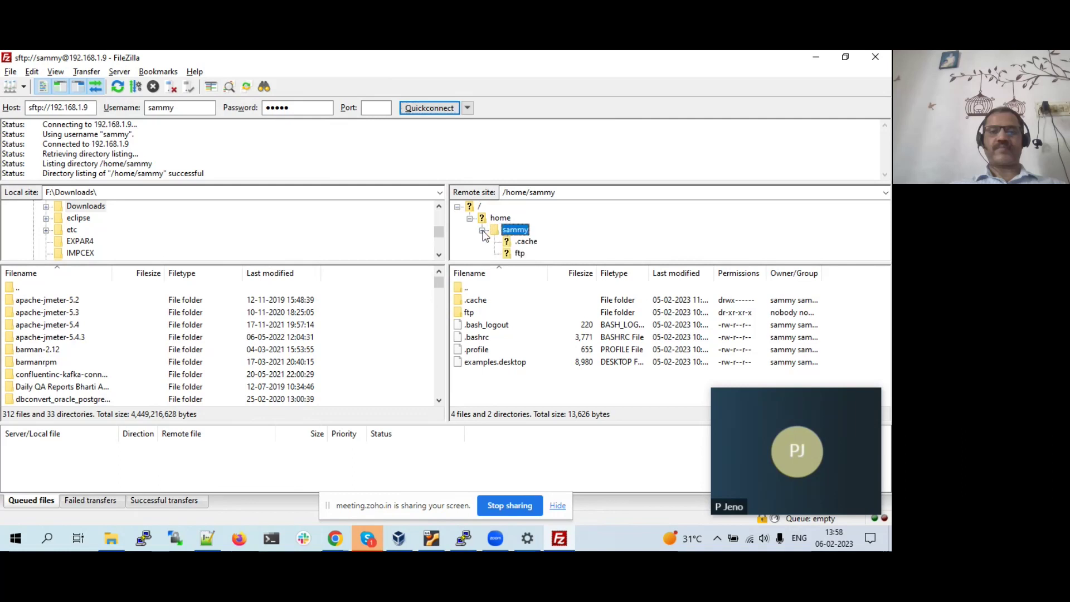
{"action": "left_click", "coordinate": [518, 254]}
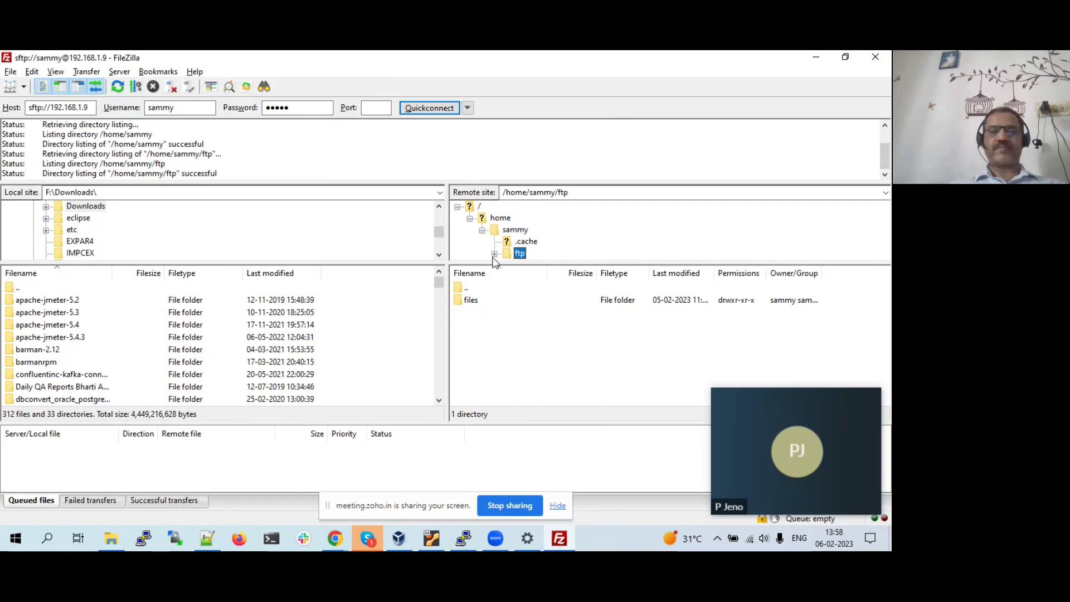
{"action": "left_click", "coordinate": [494, 255]}
{"action": "left_click", "coordinate": [534, 254]}
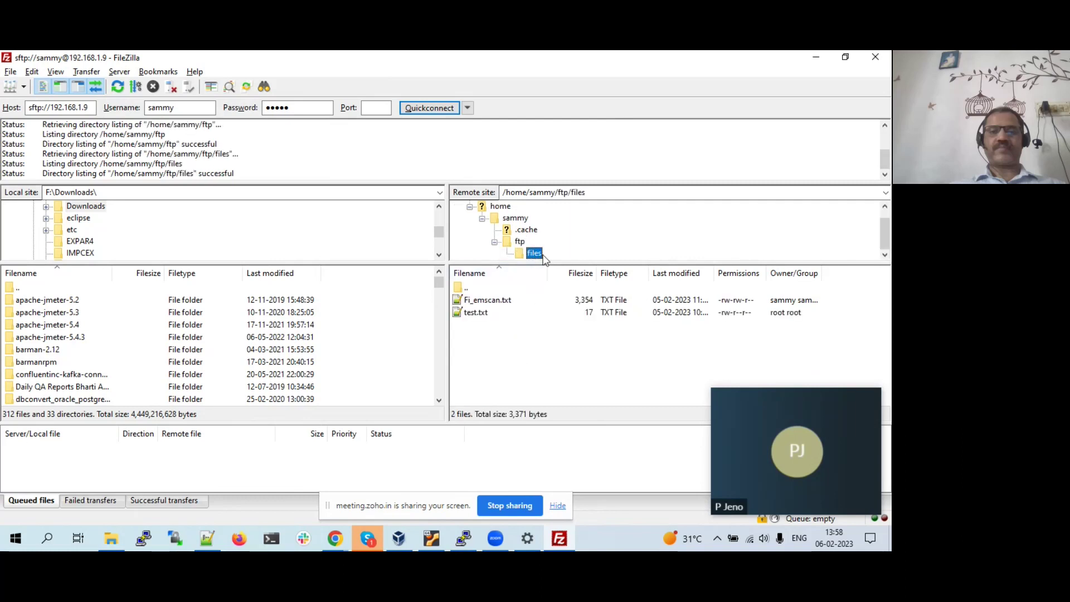
{"action": "left_click", "coordinate": [511, 337]}
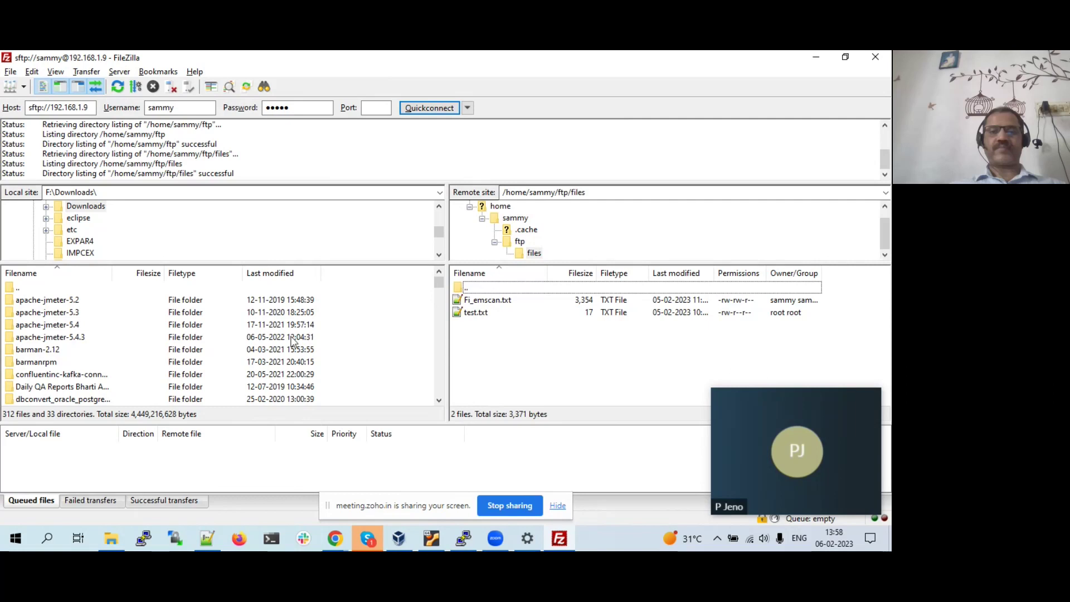
{"action": "scroll", "coordinate": [294, 341], "scroll_direction": "down", "scroll_amount": 8}
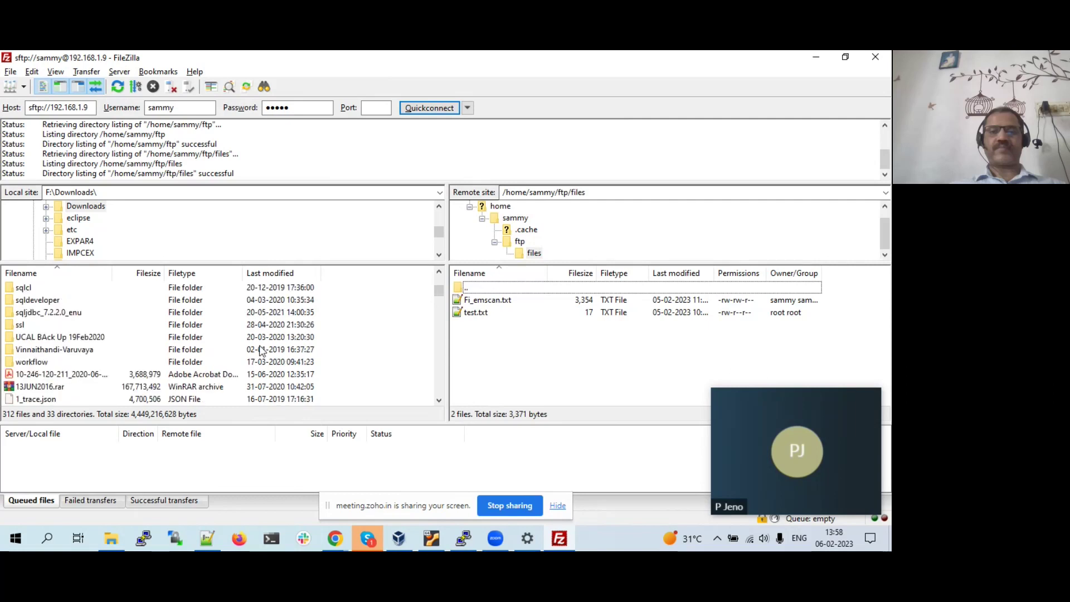
{"action": "scroll", "coordinate": [221, 357], "scroll_direction": "down", "scroll_amount": 2}
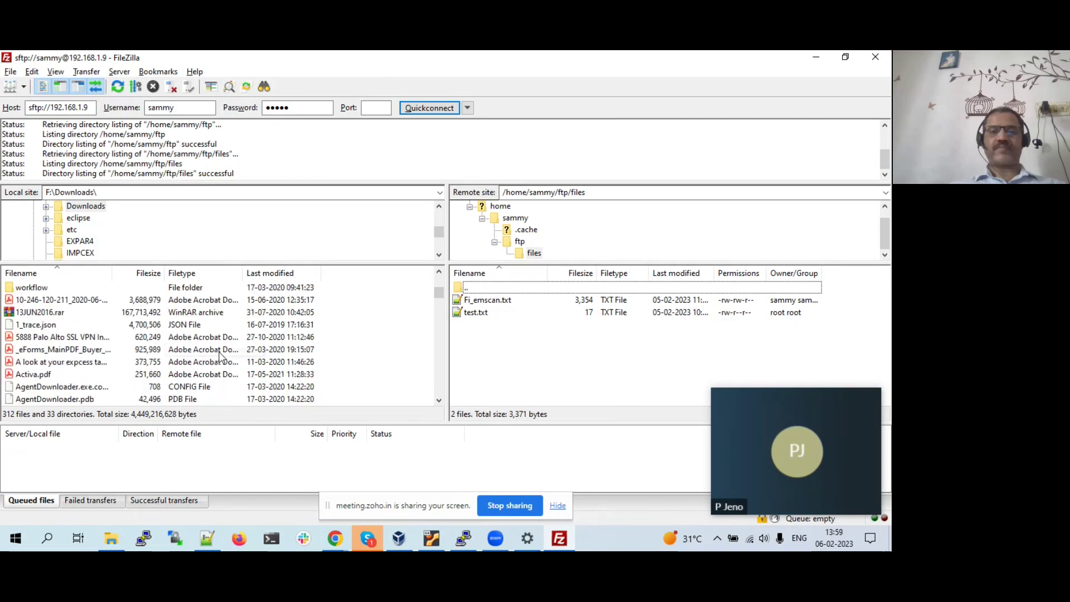
{"action": "left_click_drag", "start_coordinate": [45, 326], "coordinate": [537, 350]}
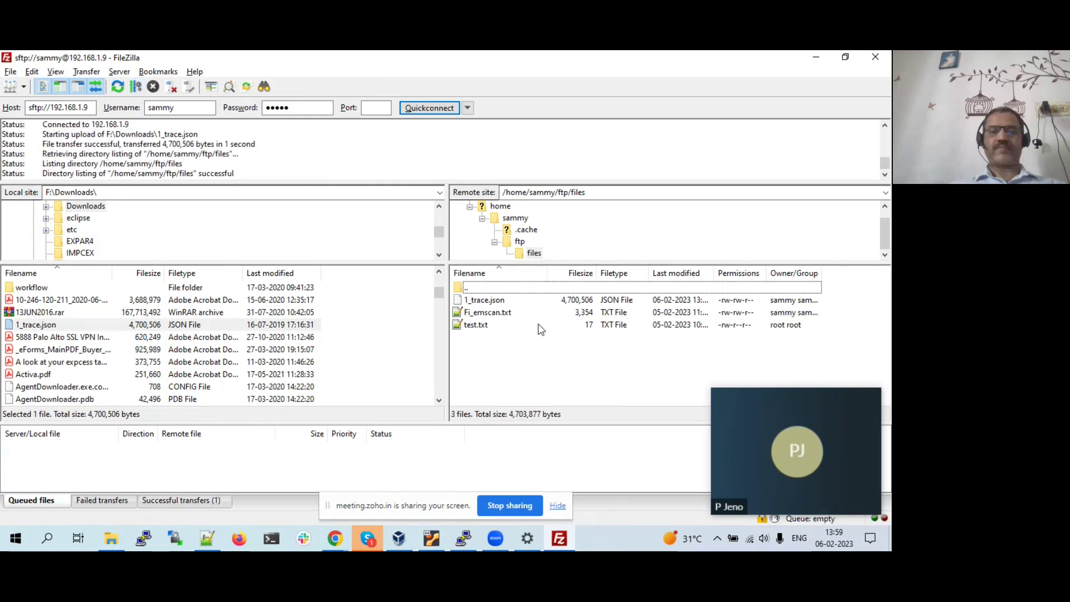
- In PuTTY, run cd /home/sammy/ftp/files/ and ll to confirm 1_trace.json at 4700506 bytes
{"action": "left_click", "coordinate": [465, 540]}
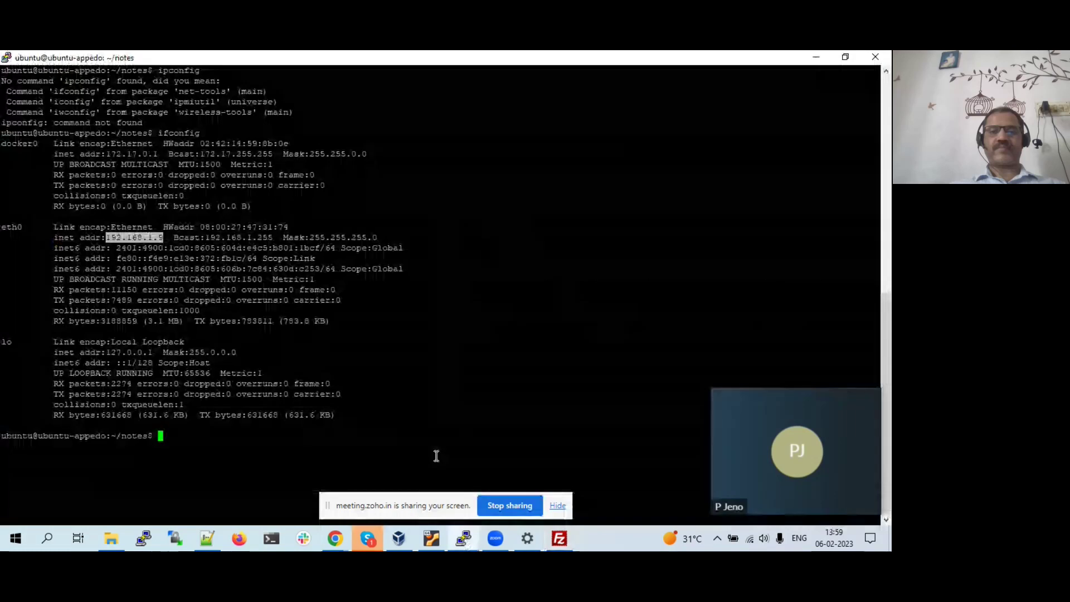
{"action": "type", "text": "cd /home/sammy/"}
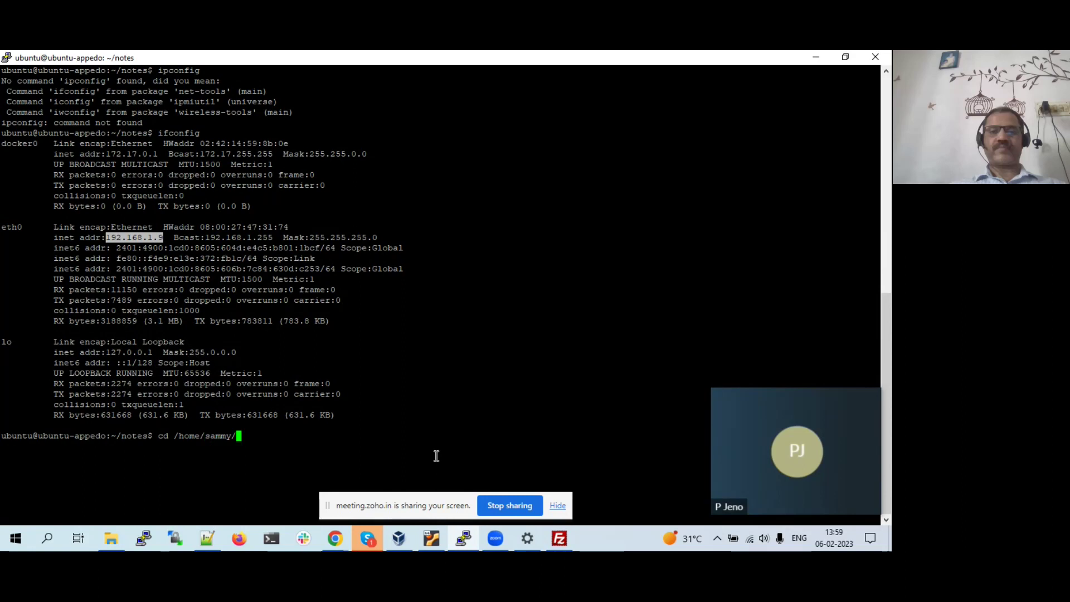
{"action": "type", "text": "ftp/files/"}
{"action": "key", "text": "Return"}
{"action": "type", "text": "ll"}
{"action": "key", "text": "Return"}
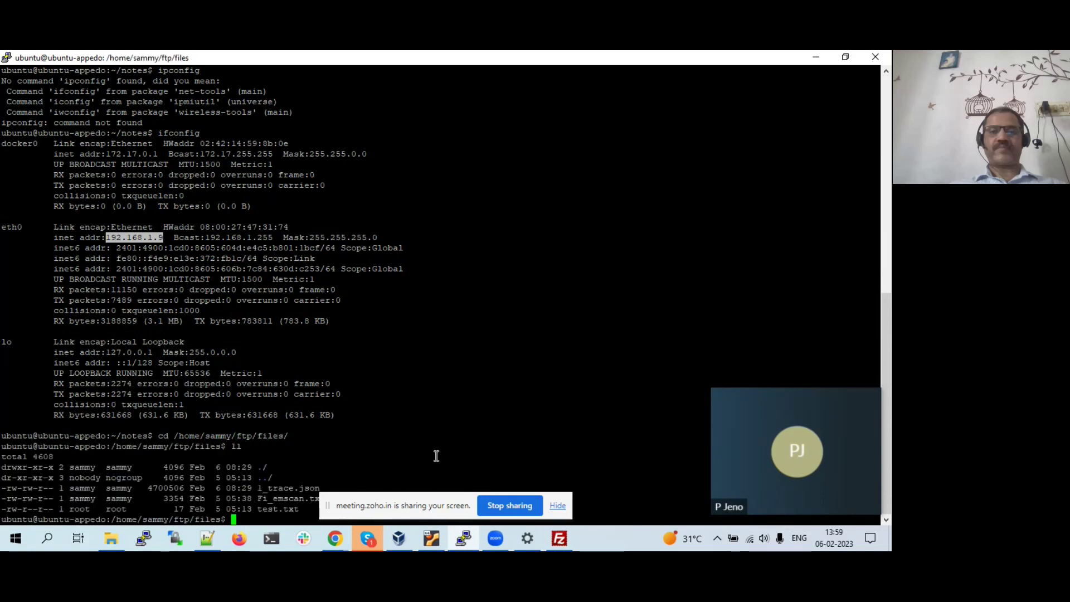
{"action": "triple_click", "coordinate": [290, 485]}
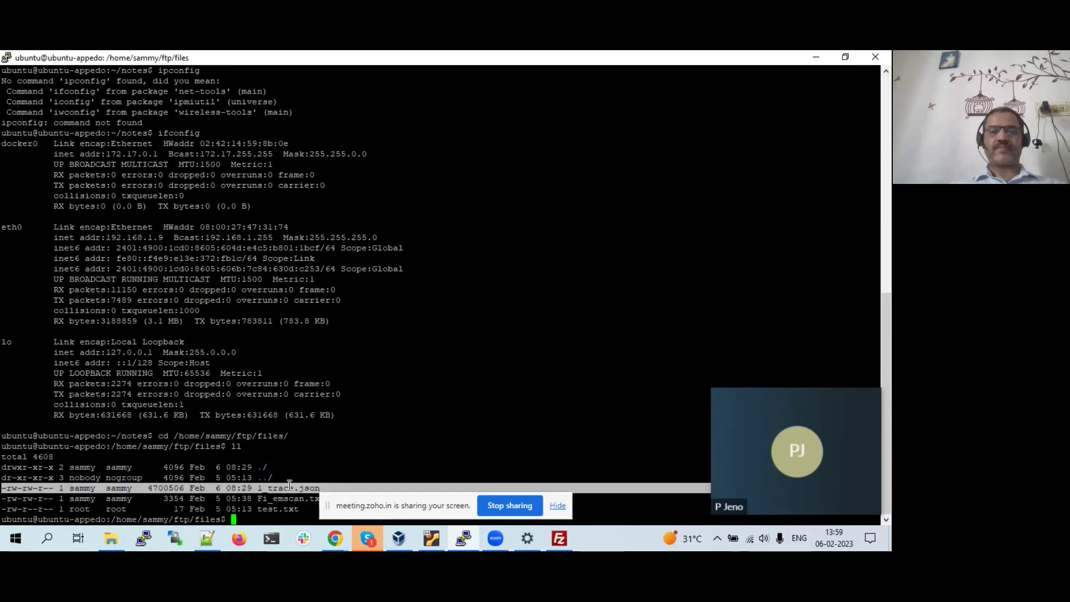
{"action": "double_click", "coordinate": [289, 485]}
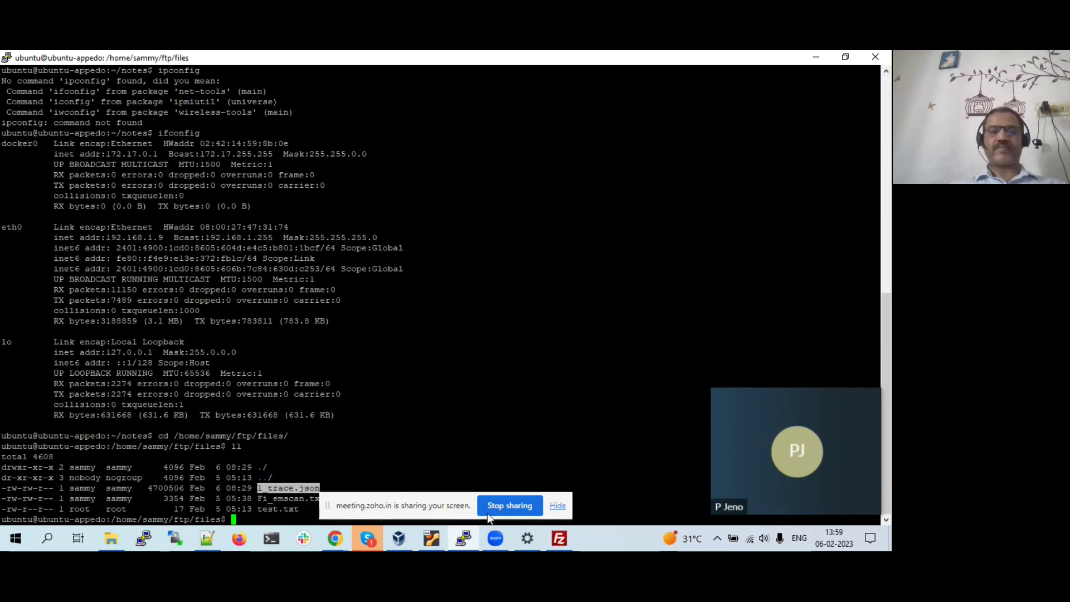
{"action": "left_click", "coordinate": [560, 538]}
- Start WinSCP, close its Check for Updates notice, and bring Chrome to the front
{"action": "left_click", "coordinate": [176, 544]}
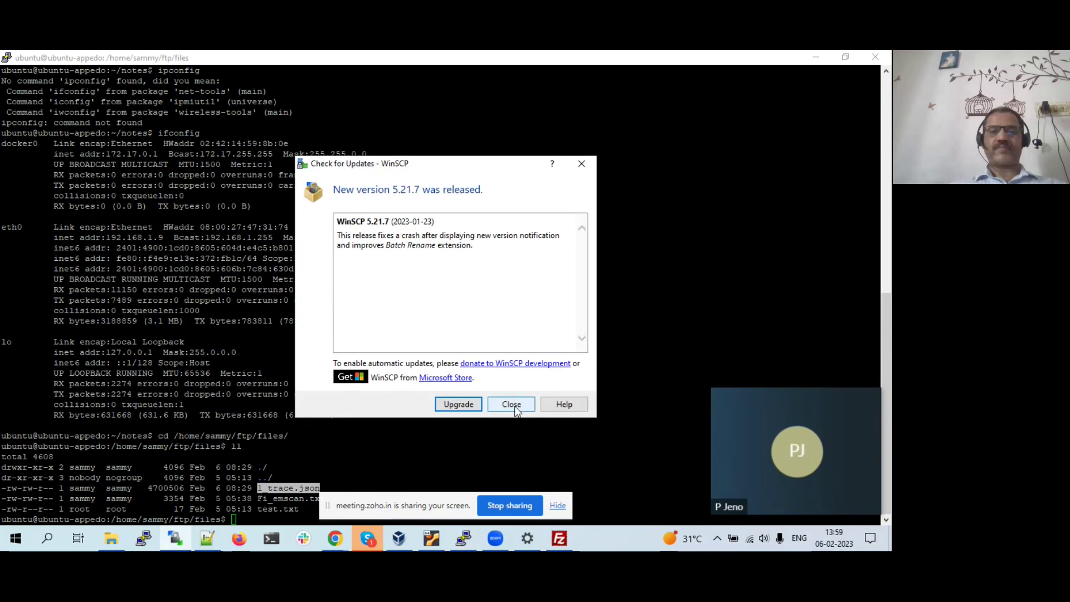
{"action": "left_click", "coordinate": [510, 405]}
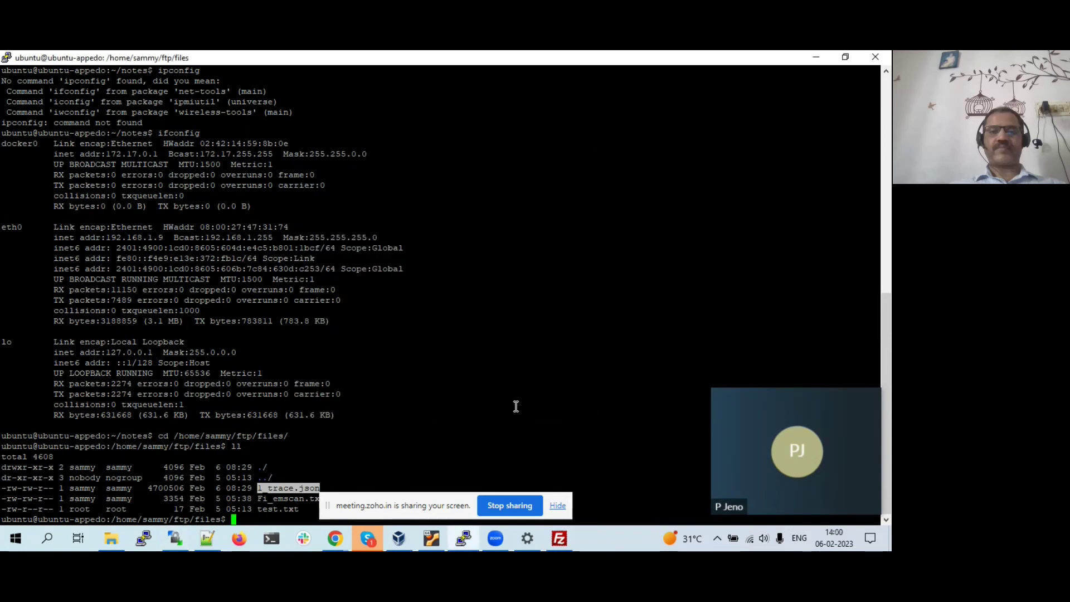
{"action": "left_click", "coordinate": [175, 538]}
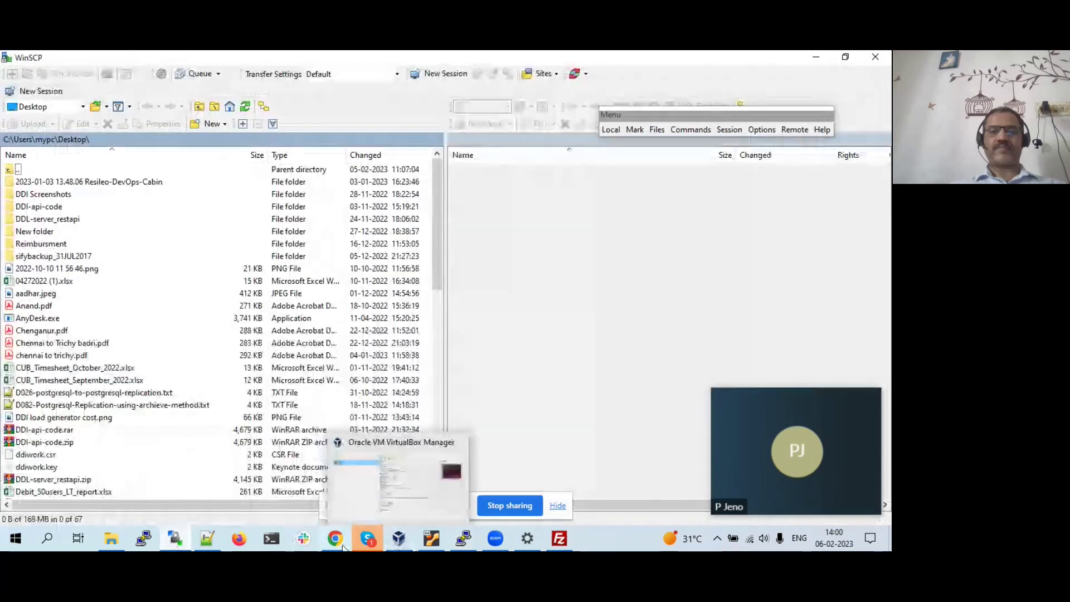
{"action": "mouse_move", "coordinate": [335, 543]}
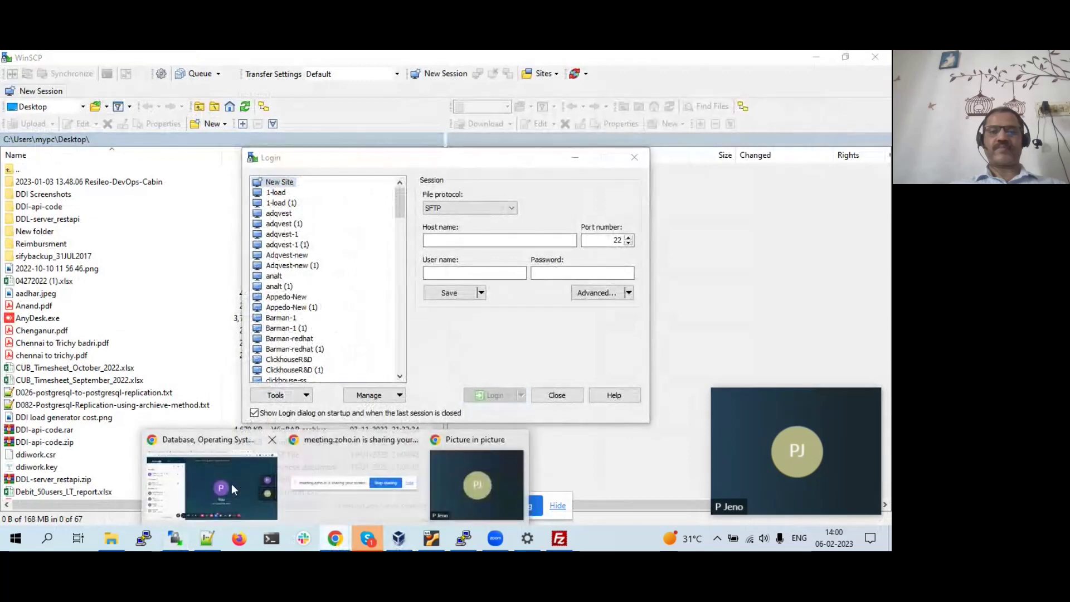
{"action": "left_click", "coordinate": [231, 483]}
- Search 'winscp download' in a new Chrome tab and open winscp.net's 5.21.7 download page
{"action": "left_click", "coordinate": [730, 61]}
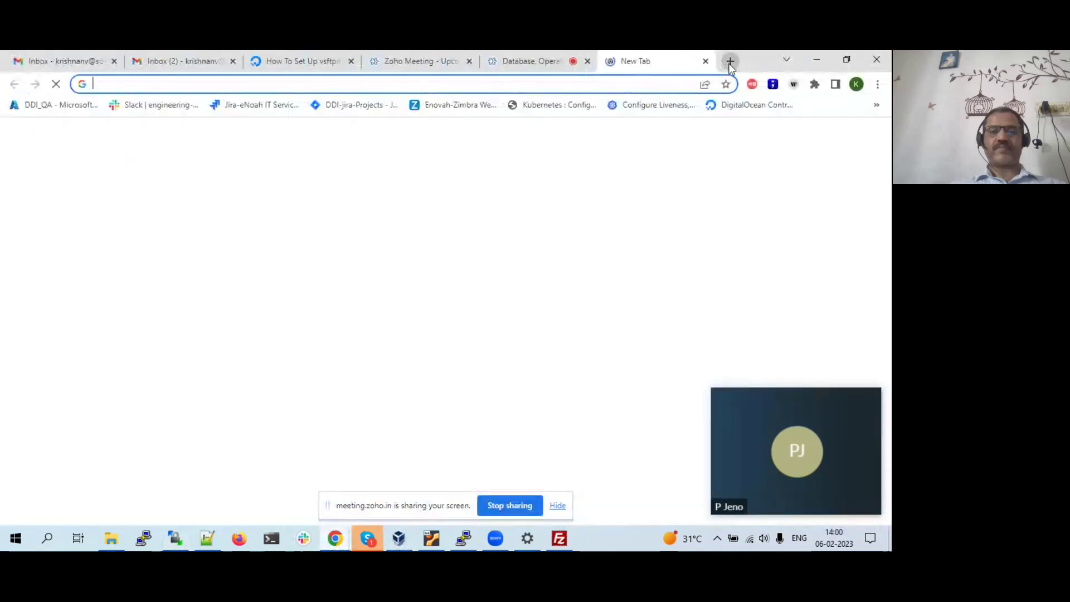
{"action": "type", "text": "winscp"}
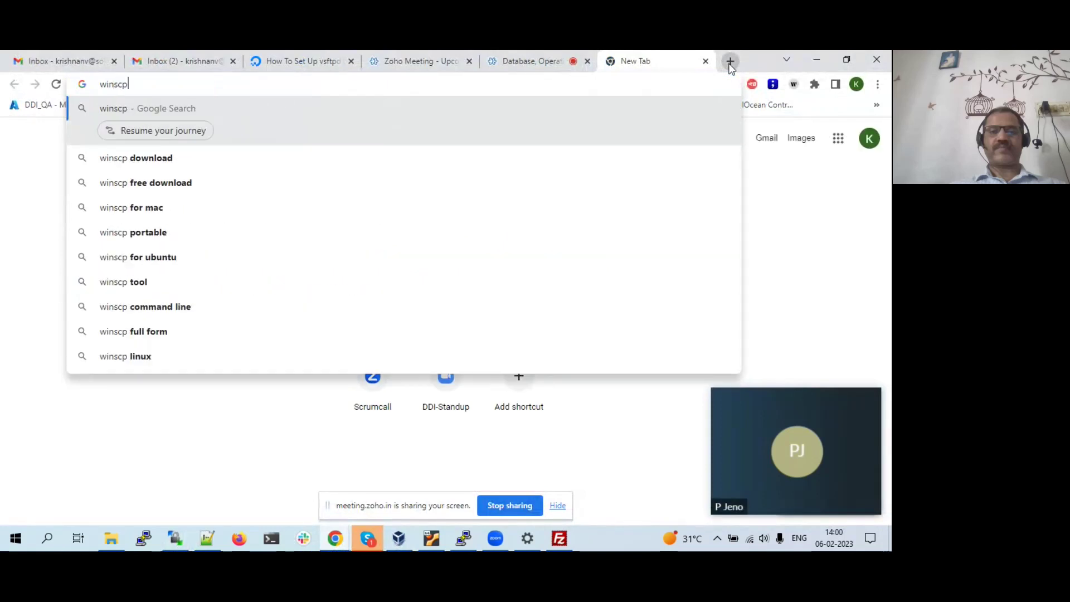
{"action": "key", "text": "Down"}
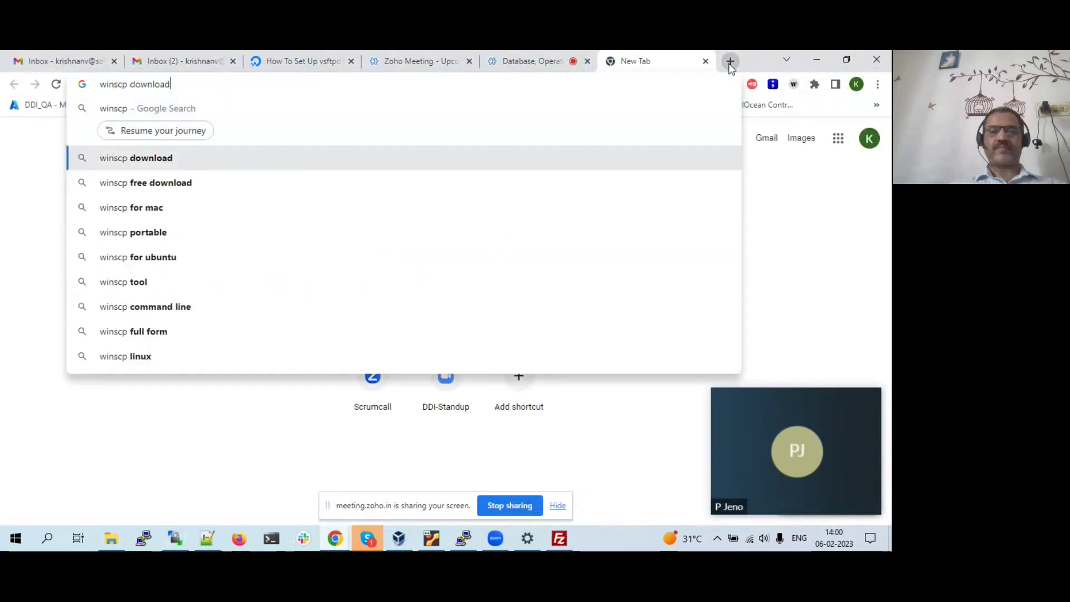
{"action": "key", "text": "Return"}
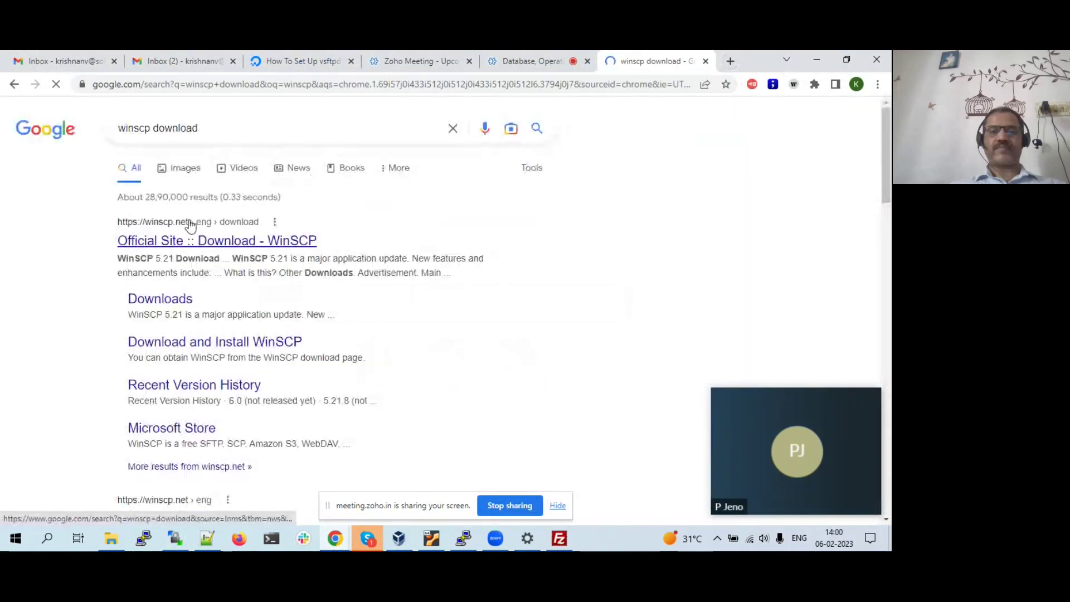
{"action": "left_click", "coordinate": [190, 226]}
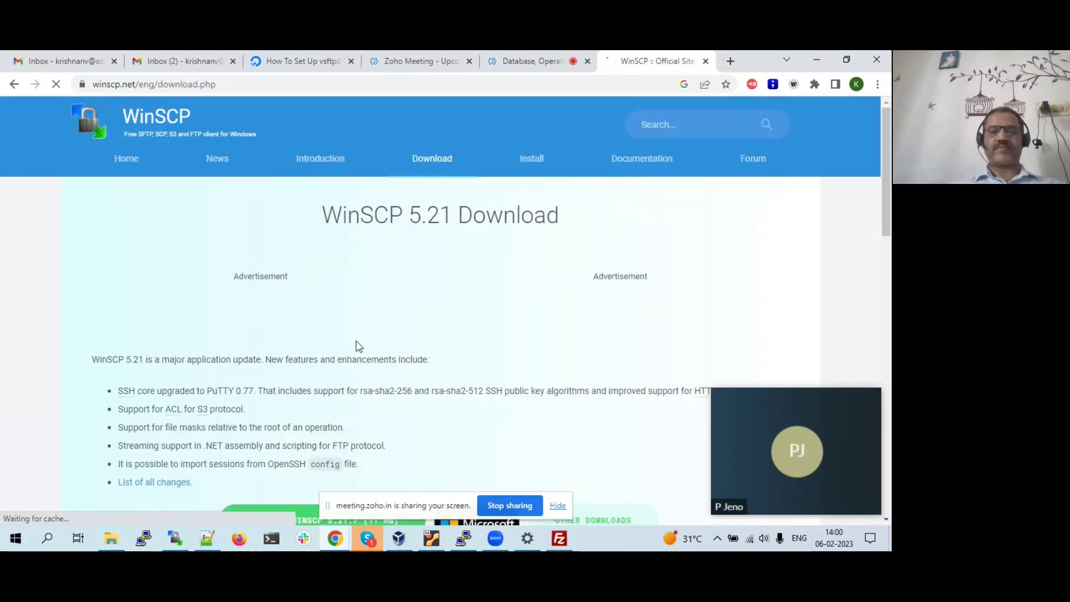
{"action": "scroll", "coordinate": [356, 346], "scroll_direction": "down", "scroll_amount": 5}
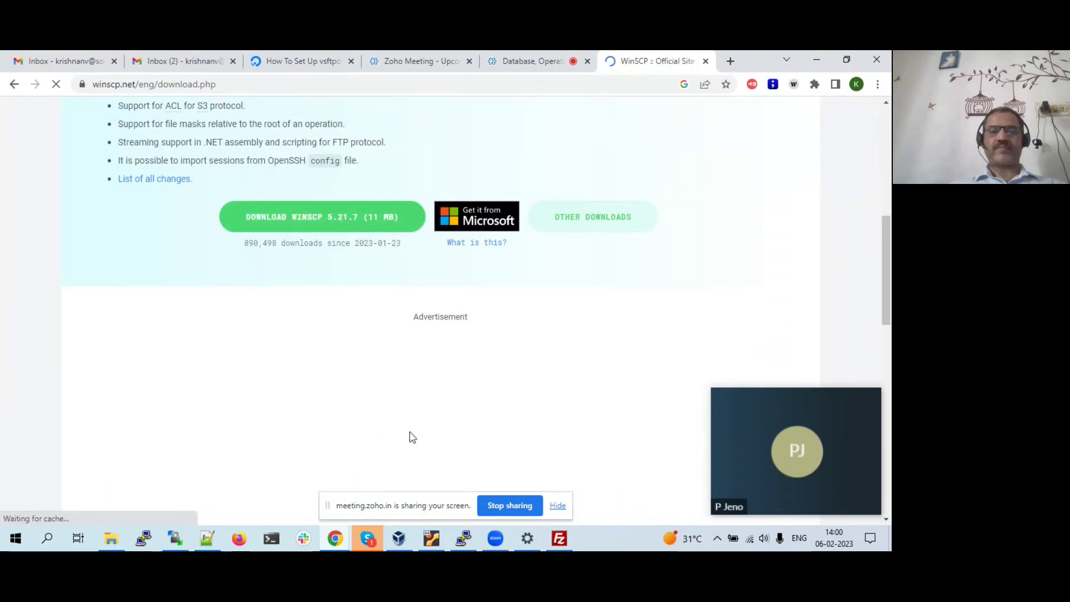
{"action": "left_click", "coordinate": [176, 539]}
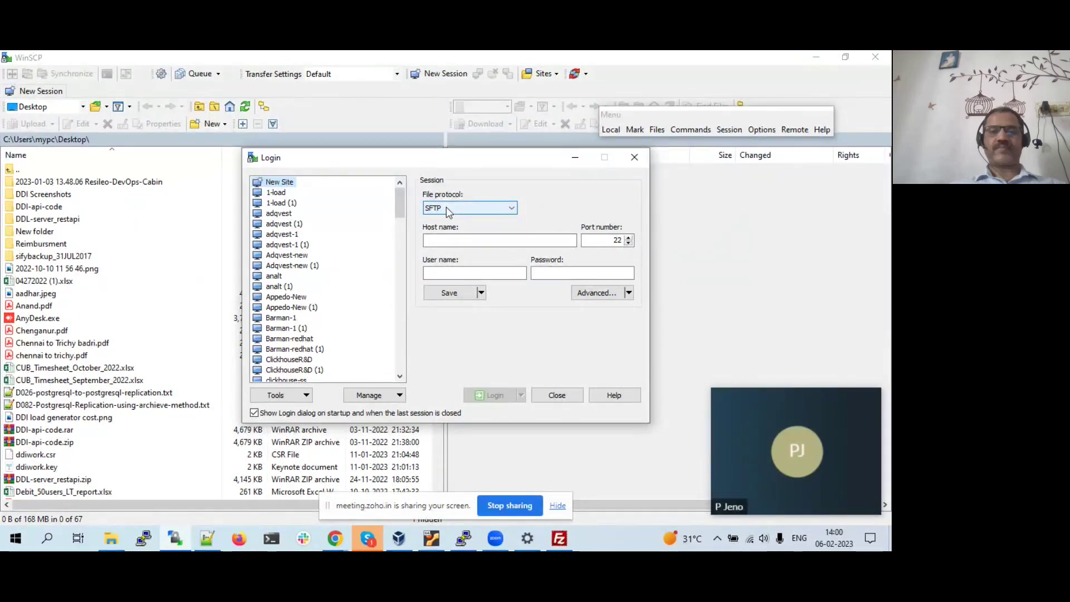
- Fill WinSCP's login with host 192.168.1.9, the server's user name and the account password
{"action": "left_click", "coordinate": [452, 240]}
{"action": "left_click", "coordinate": [453, 240]}
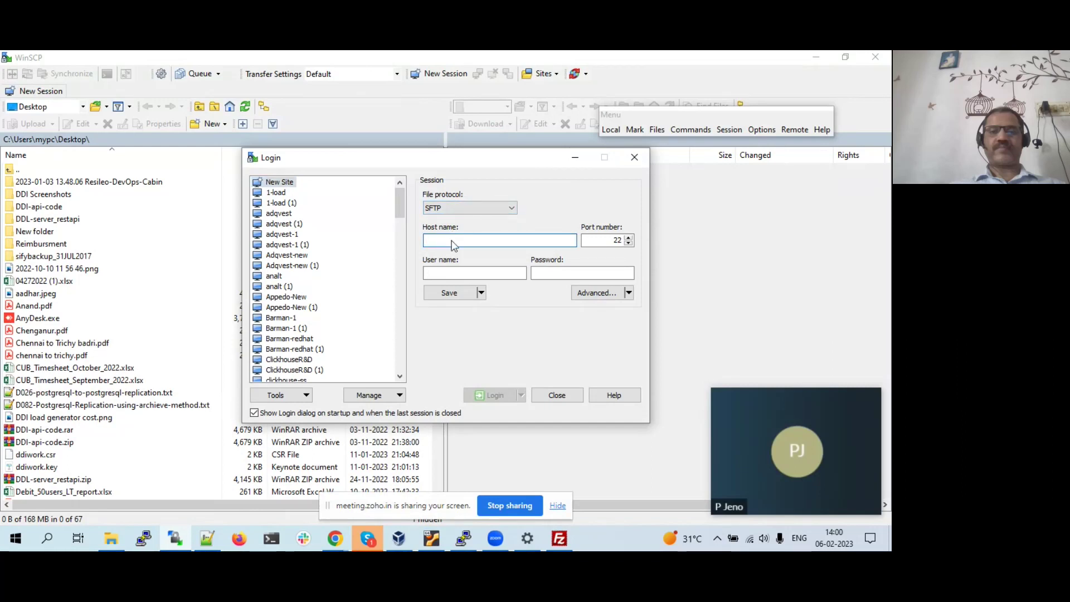
{"action": "type", "text": "192.168.1.9"}
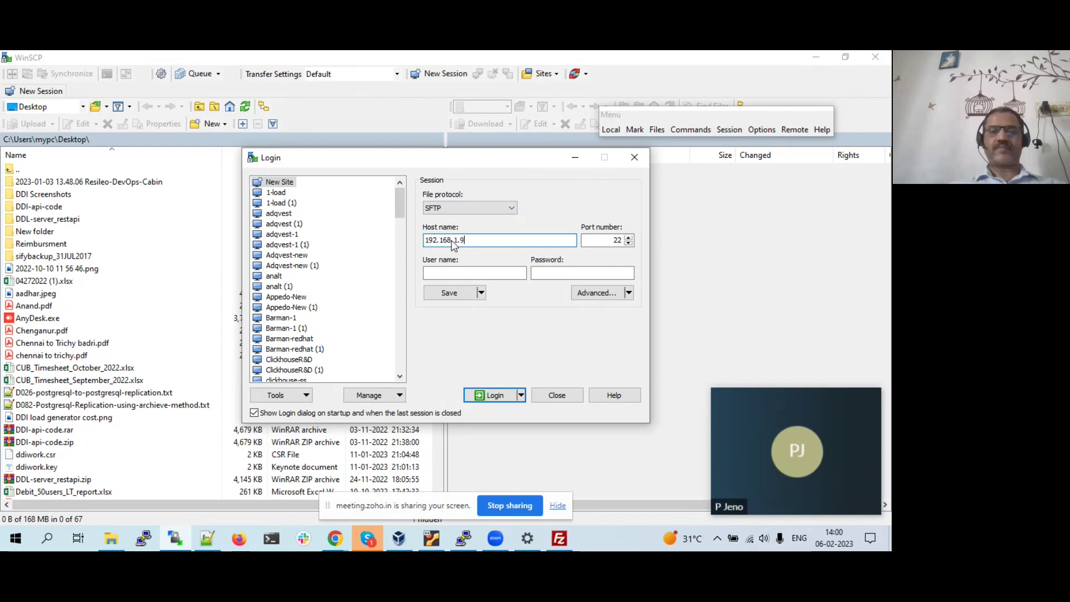
{"action": "left_click", "coordinate": [476, 273]}
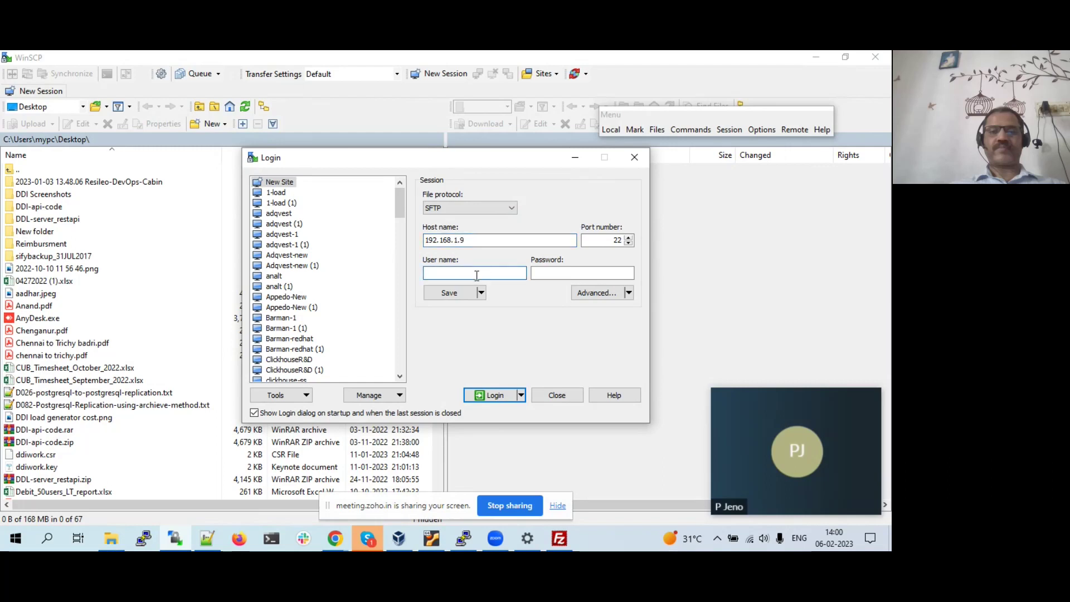
{"action": "type", "text": "ubuntu"}
{"action": "key", "text": "Tab"}
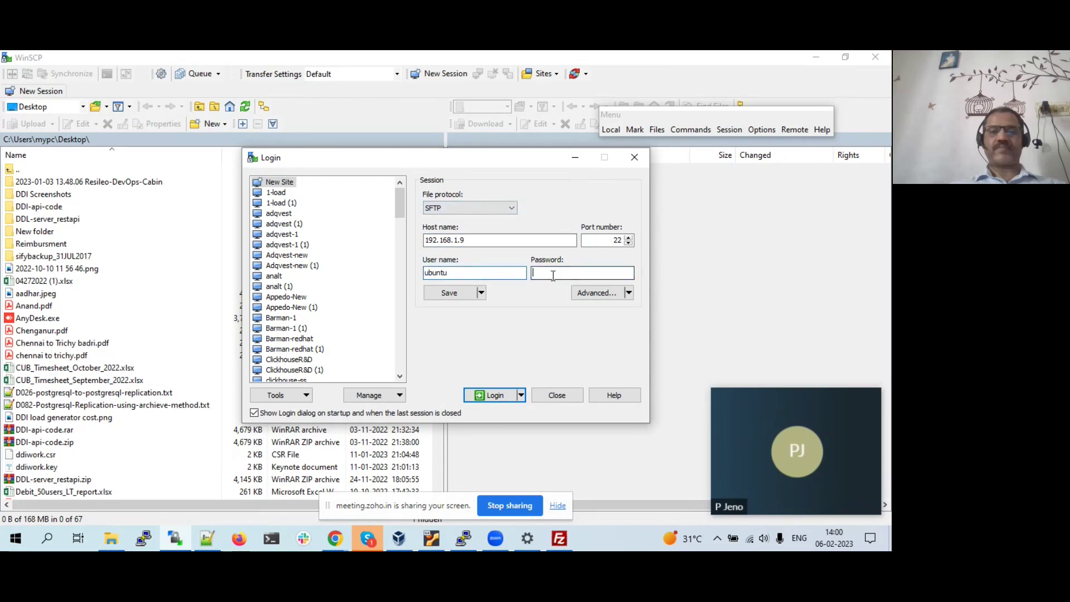
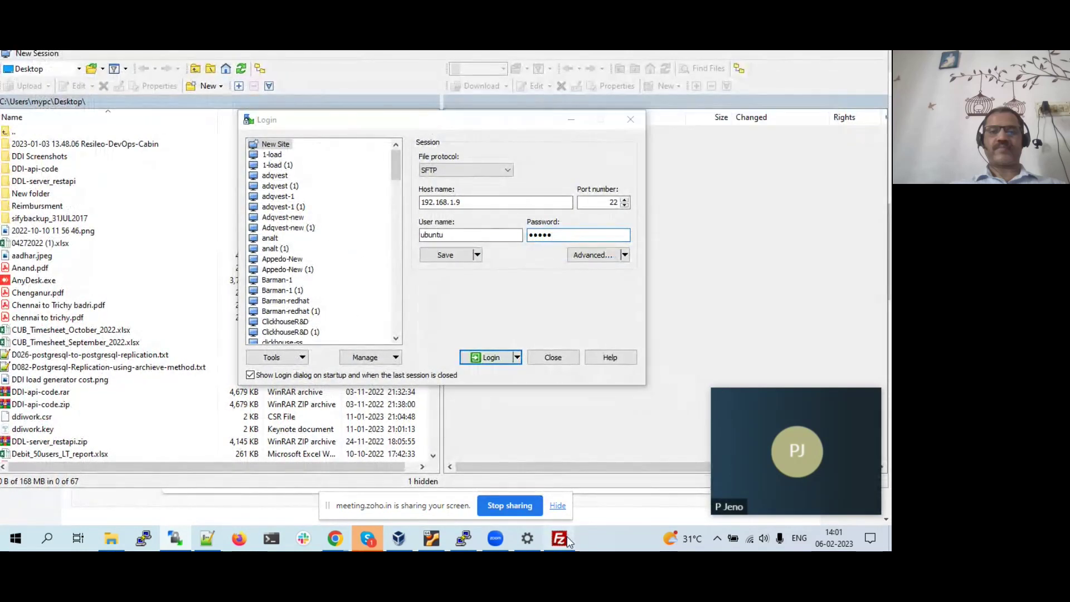
{"action": "left_click", "coordinate": [559, 538]}
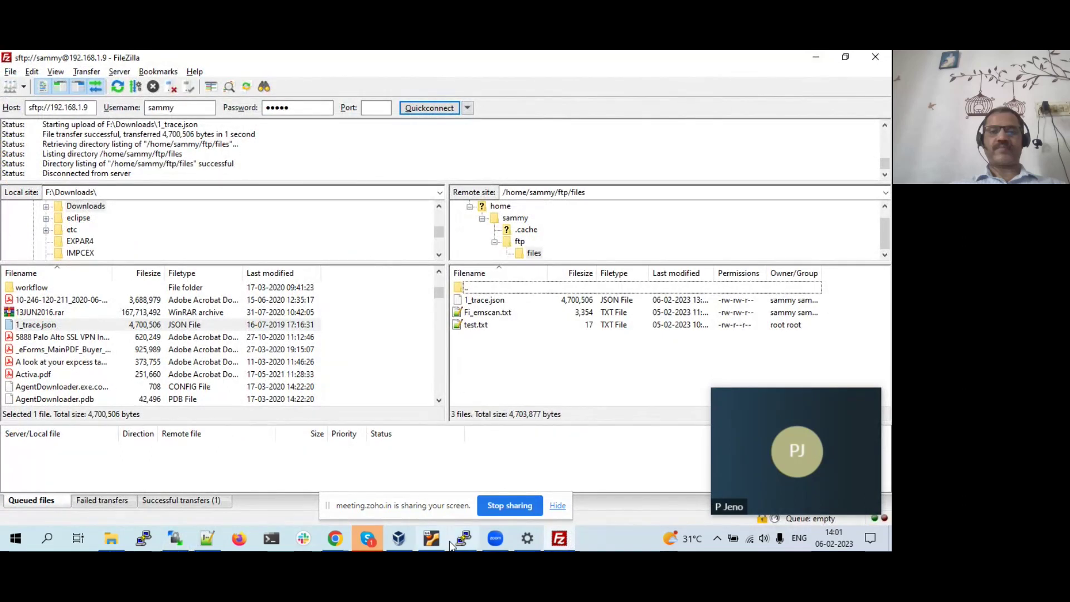
- Check the entered user name and log in to 192.168.1.9 over SFTP on port 22
{"action": "left_click", "coordinate": [176, 542]}
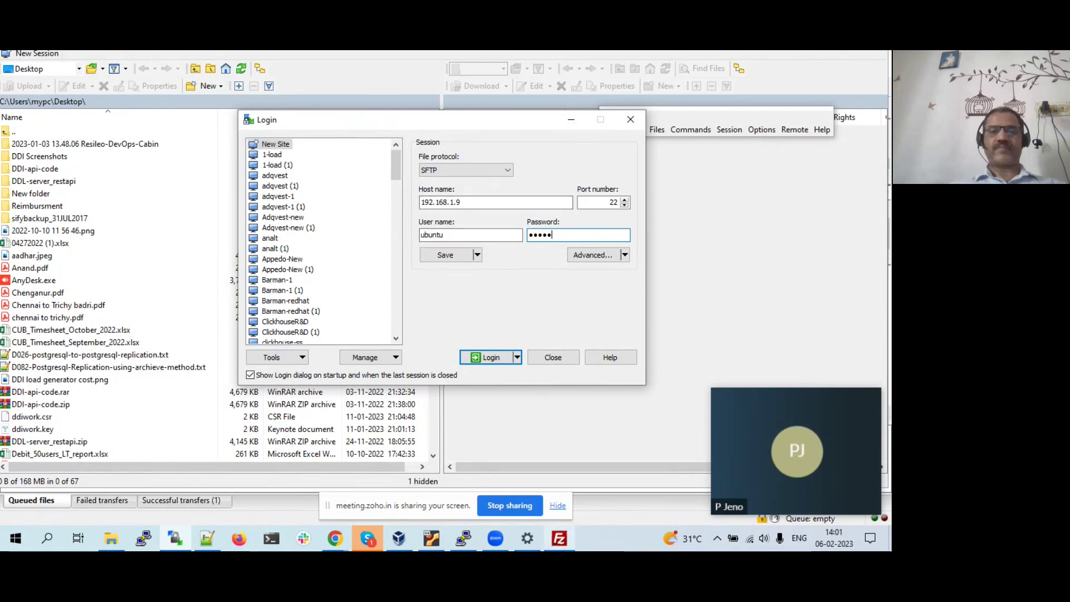
{"action": "left_click", "coordinate": [560, 538]}
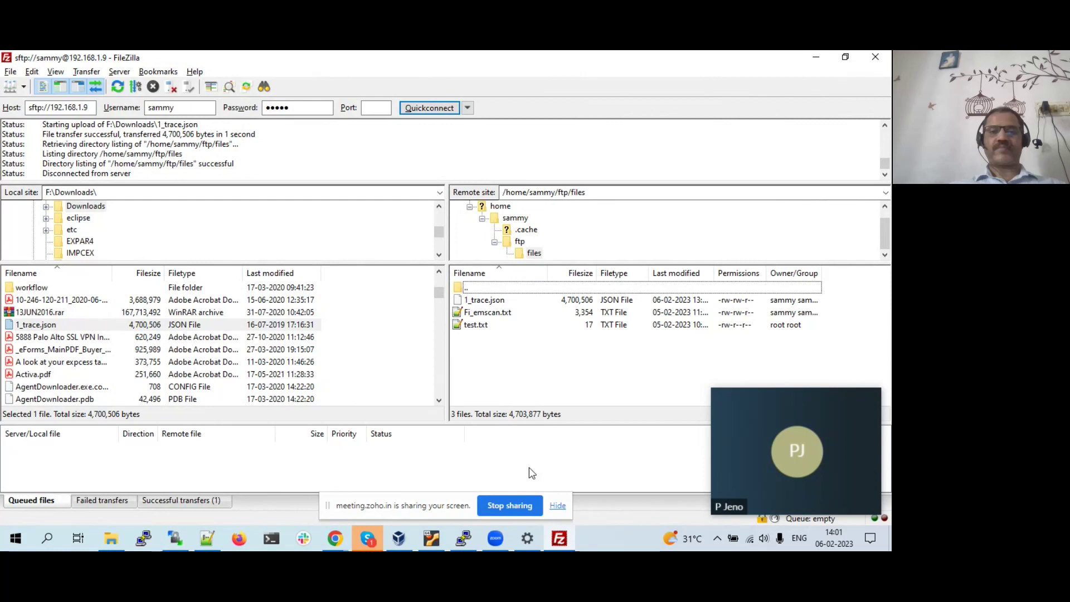
{"action": "left_click", "coordinate": [175, 538]}
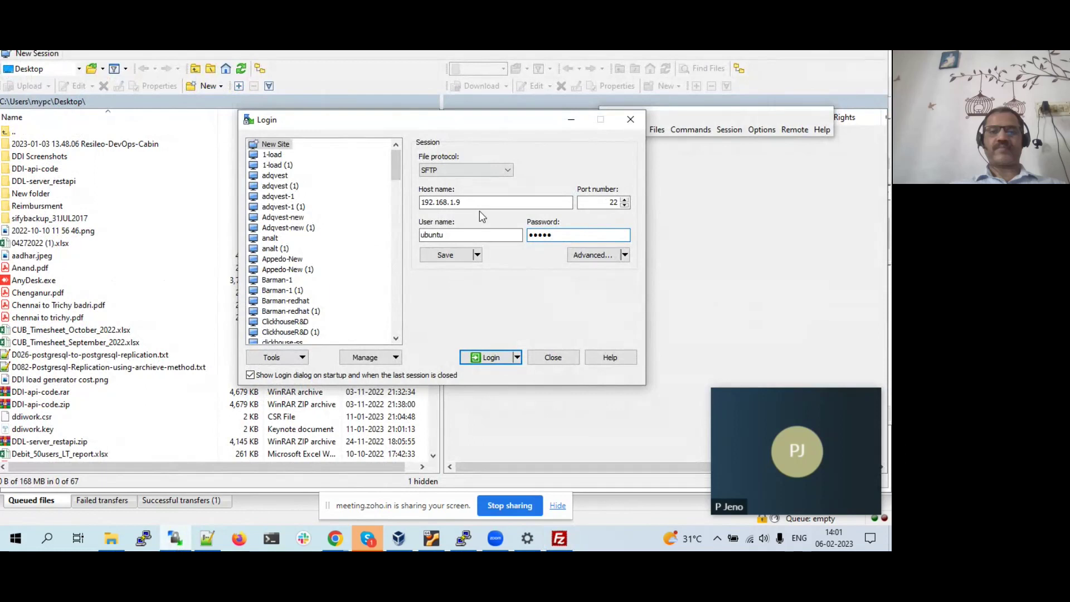
{"action": "left_click_drag", "start_coordinate": [466, 235], "coordinate": [414, 239]}
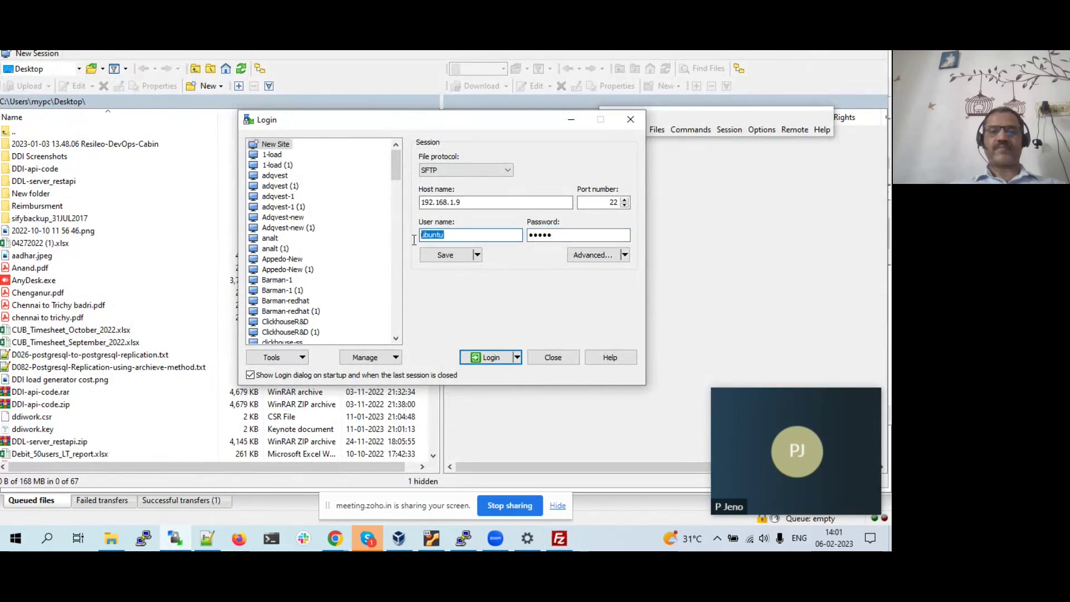
{"action": "left_click", "coordinate": [483, 236]}
{"action": "left_click_drag", "start_coordinate": [445, 235], "coordinate": [421, 236]}
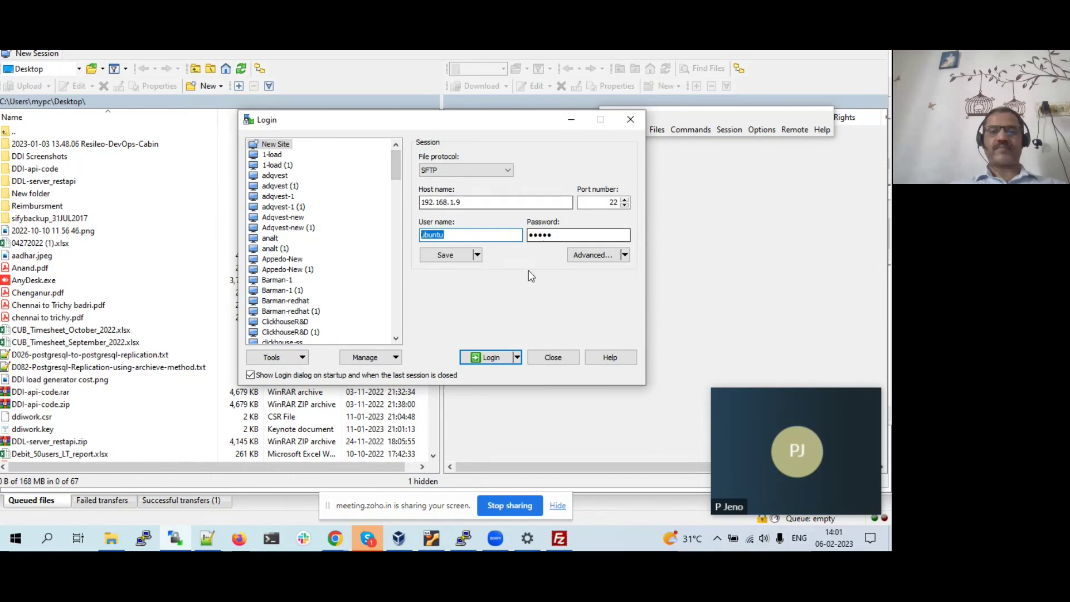
{"action": "left_click", "coordinate": [491, 362]}
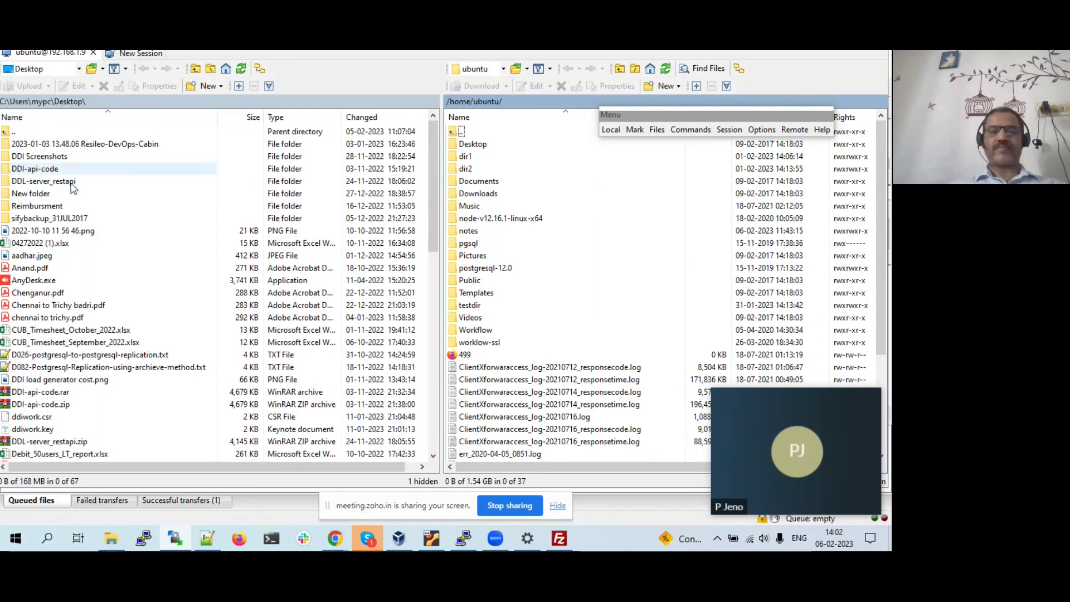
- Dock the floating Menu toolbar and open ClientXforwaraccess_log-20210712_responsecode.log from the server
{"action": "scroll", "coordinate": [72, 285], "scroll_direction": "down", "scroll_amount": 5}
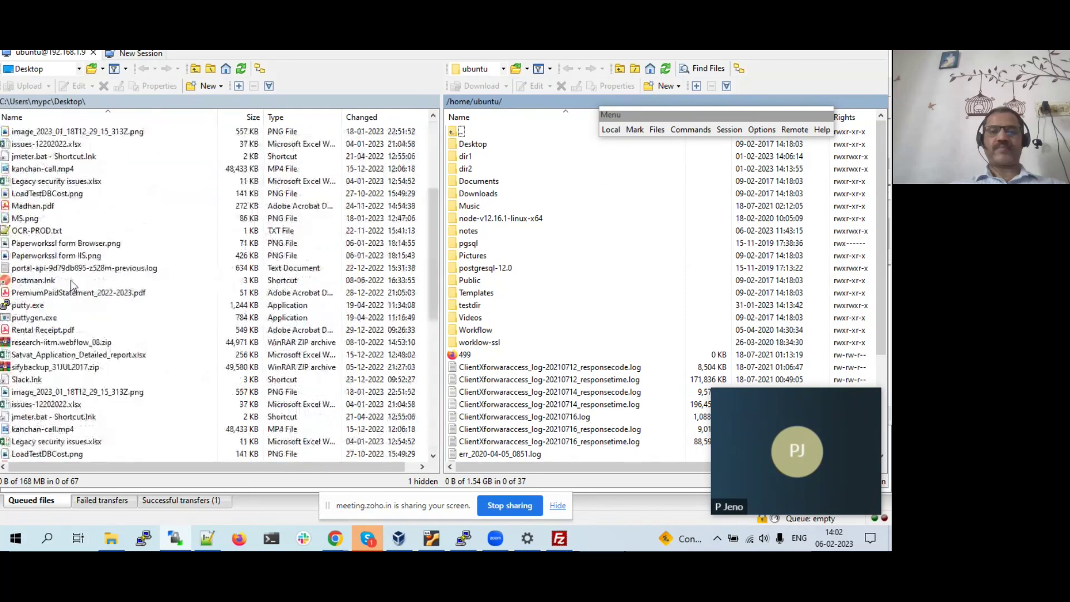
{"action": "scroll", "coordinate": [72, 286], "scroll_direction": "up", "scroll_amount": 5}
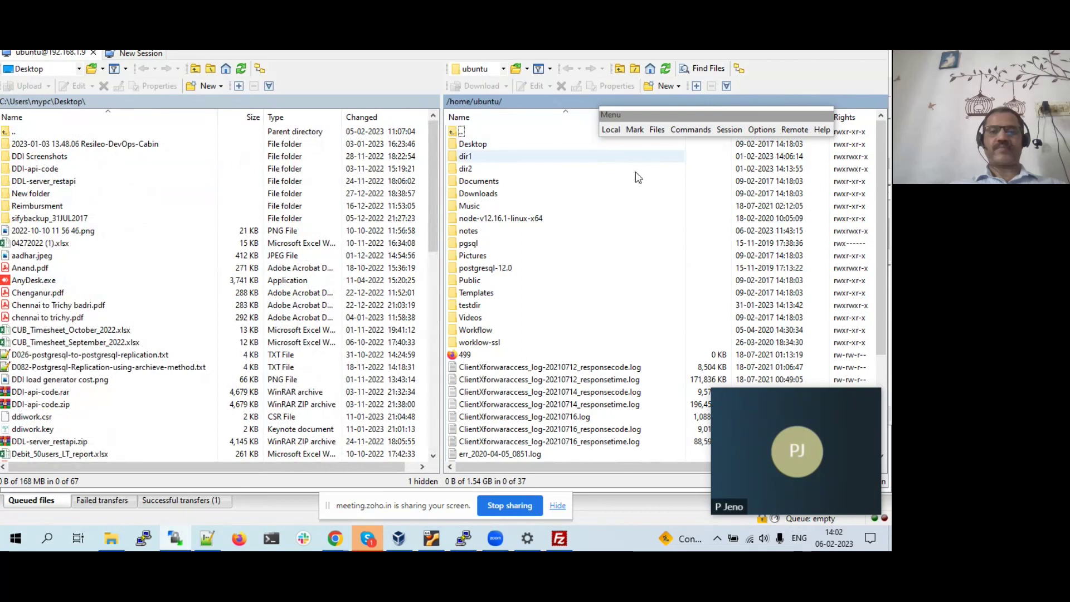
{"action": "left_click_drag", "start_coordinate": [684, 112], "coordinate": [761, 51]}
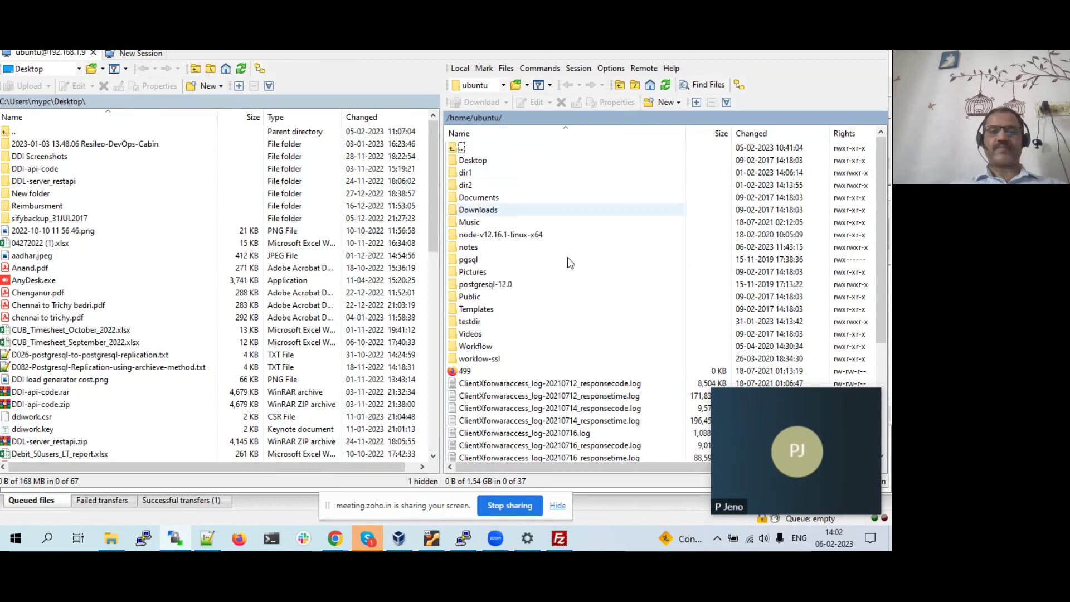
{"action": "left_click", "coordinate": [592, 384]}
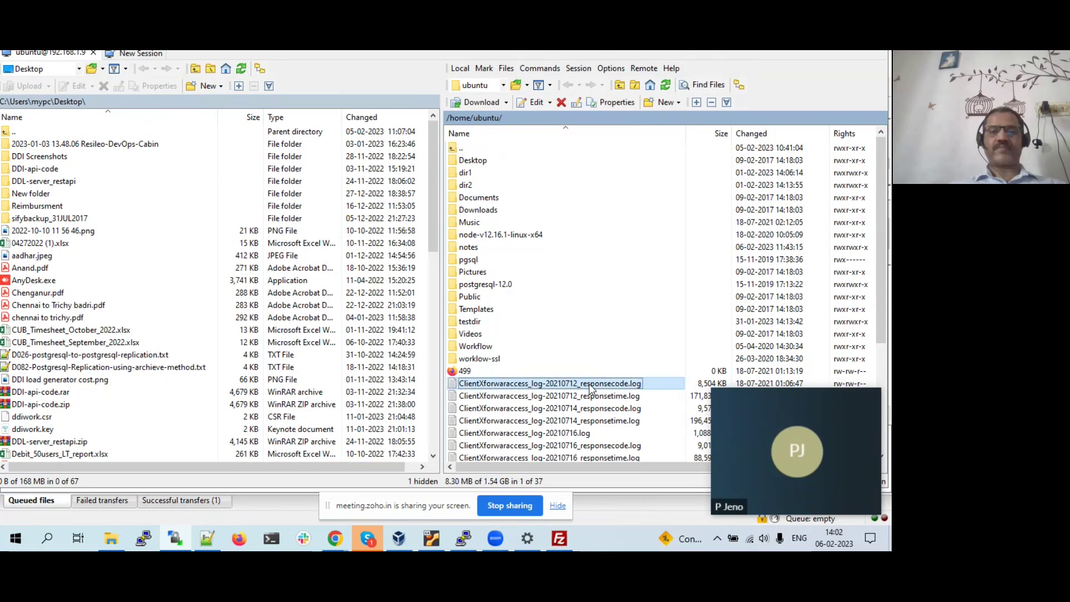
{"action": "double_click", "coordinate": [591, 385]}
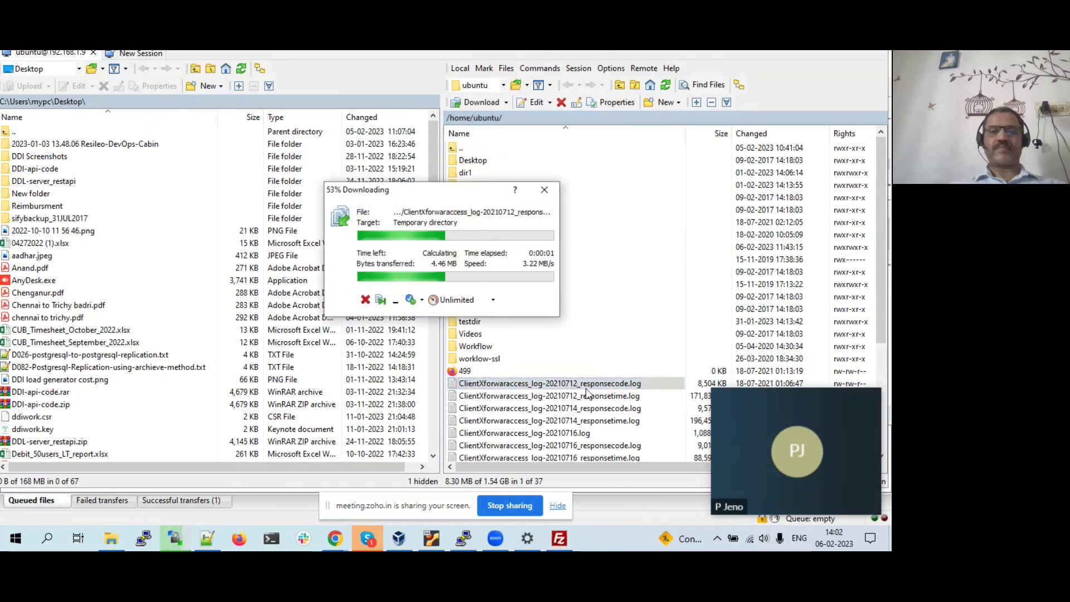
{"action": "left_click", "coordinate": [463, 539]}
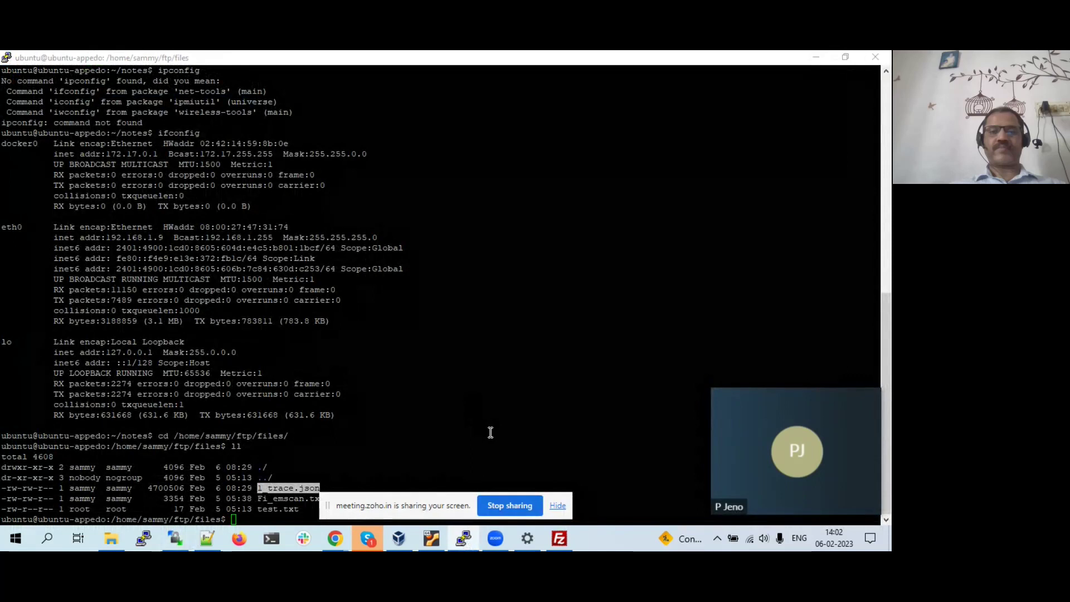
- Bring up the responsecode log editor, maximize it to read the HTTP 500 entries, then close it
{"action": "key", "text": "alt+Tab"}
{"action": "key", "text": "alt+Tab"}
{"action": "key", "text": "alt+Tab"}
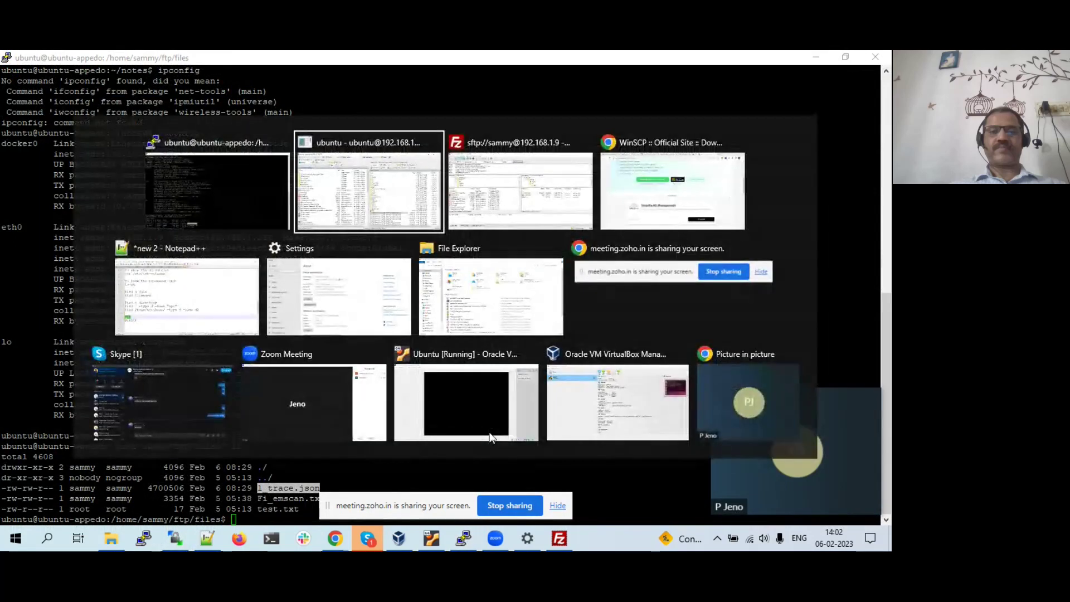
{"action": "key", "text": "alt+Tab"}
{"action": "key", "text": "alt+Tab"}
{"action": "key", "text": "alt+Tab"}
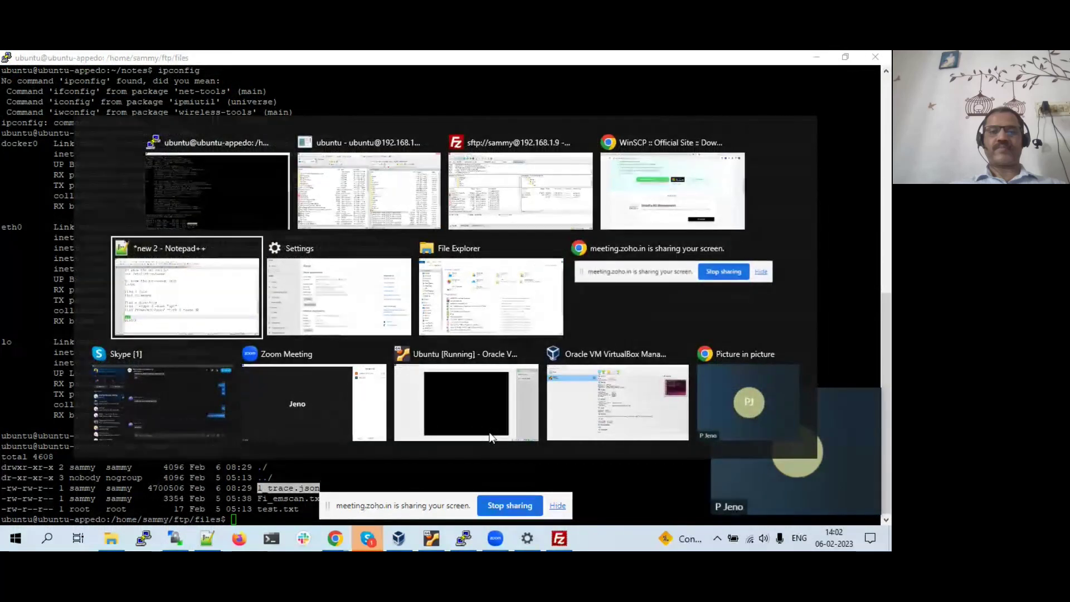
{"action": "key", "text": "alt+Tab"}
{"action": "key", "text": "alt+Tab"}
{"action": "key", "text": "alt+Tab"}
{"action": "key", "text": "alt+Tab"}
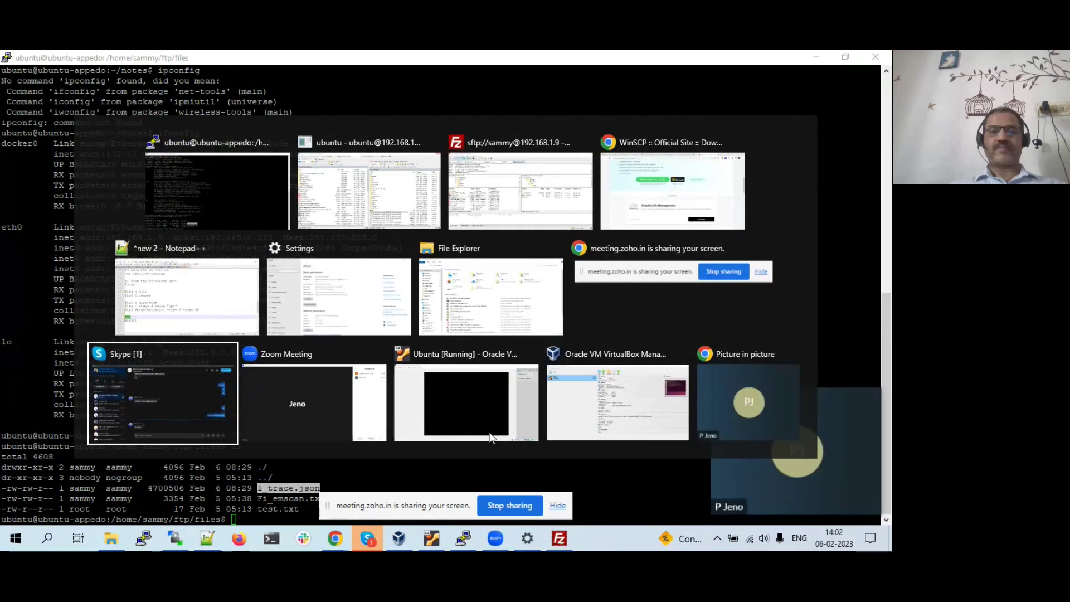
{"action": "key", "text": "alt+shift+Tab"}
{"action": "key", "text": "alt+shift+Tab"}
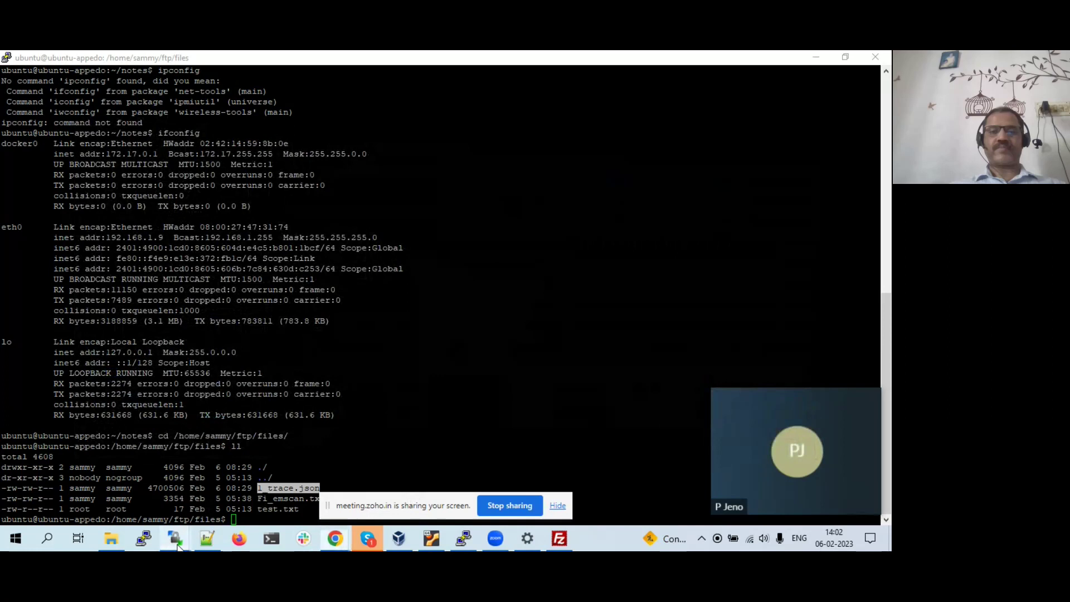
{"action": "mouse_move", "coordinate": [176, 543]}
{"action": "left_click", "coordinate": [232, 490]}
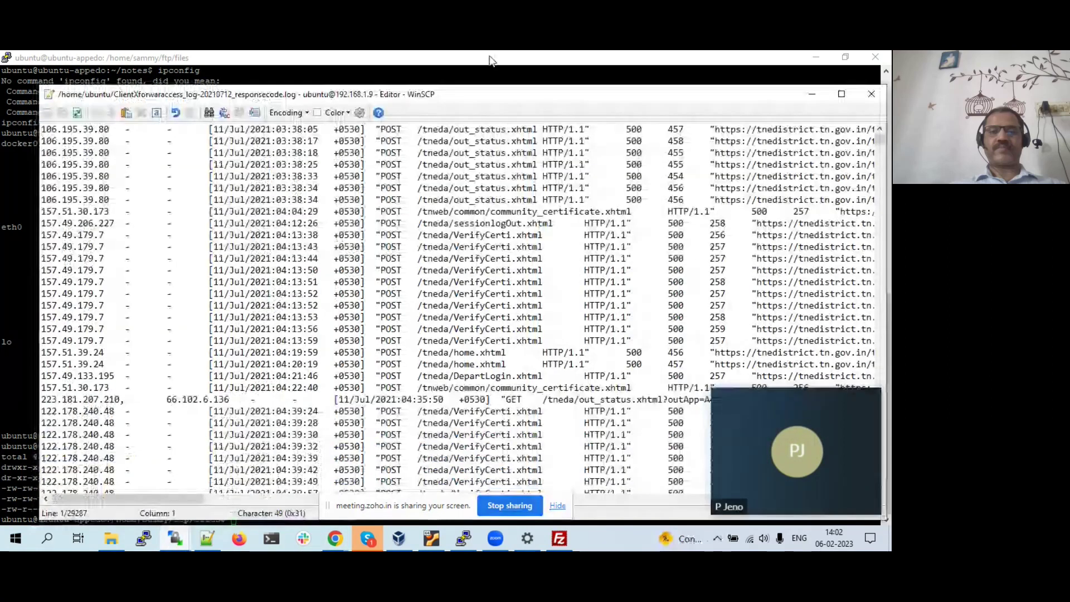
{"action": "left_click", "coordinate": [842, 94]}
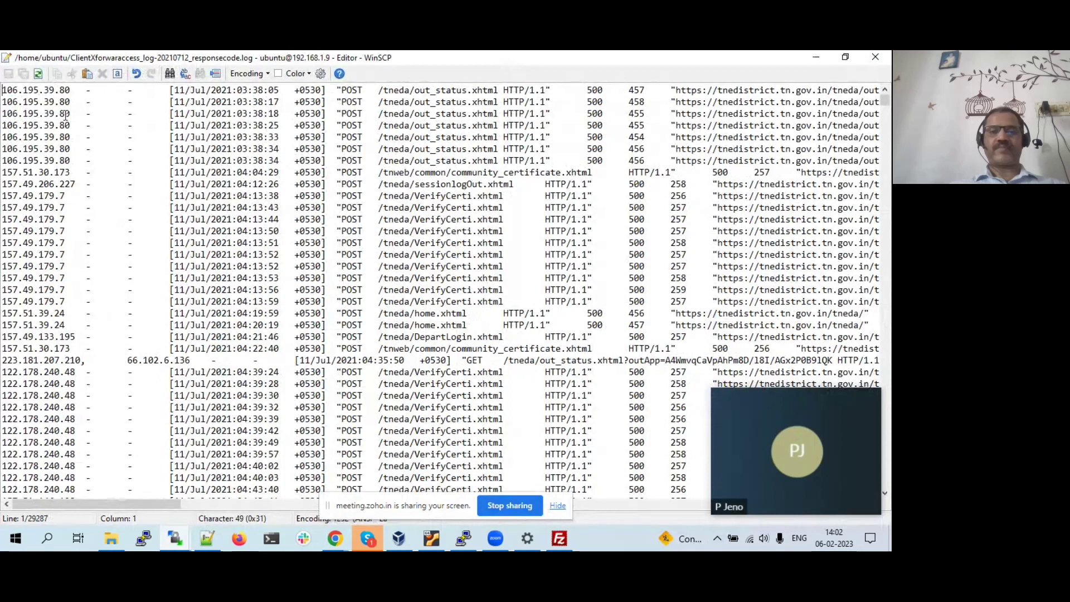
{"action": "left_click", "coordinate": [137, 138]}
{"action": "left_click", "coordinate": [874, 59]}
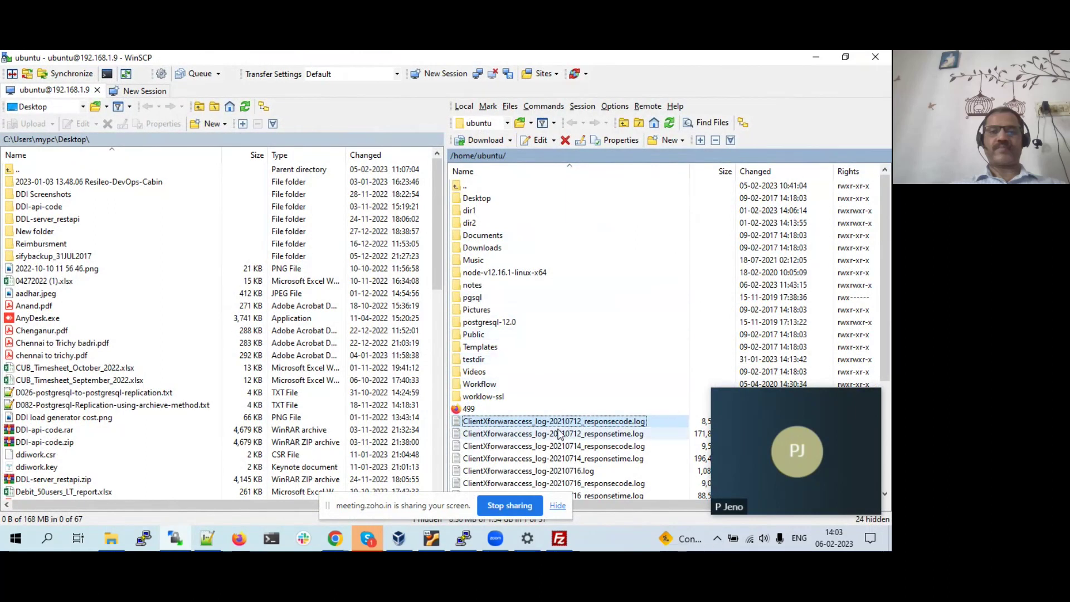
- Upload tcp.java from the local Desktop to /home/ubuntu and confirm it in the remote panel
{"action": "scroll", "coordinate": [556, 412], "scroll_direction": "down", "scroll_amount": 5}
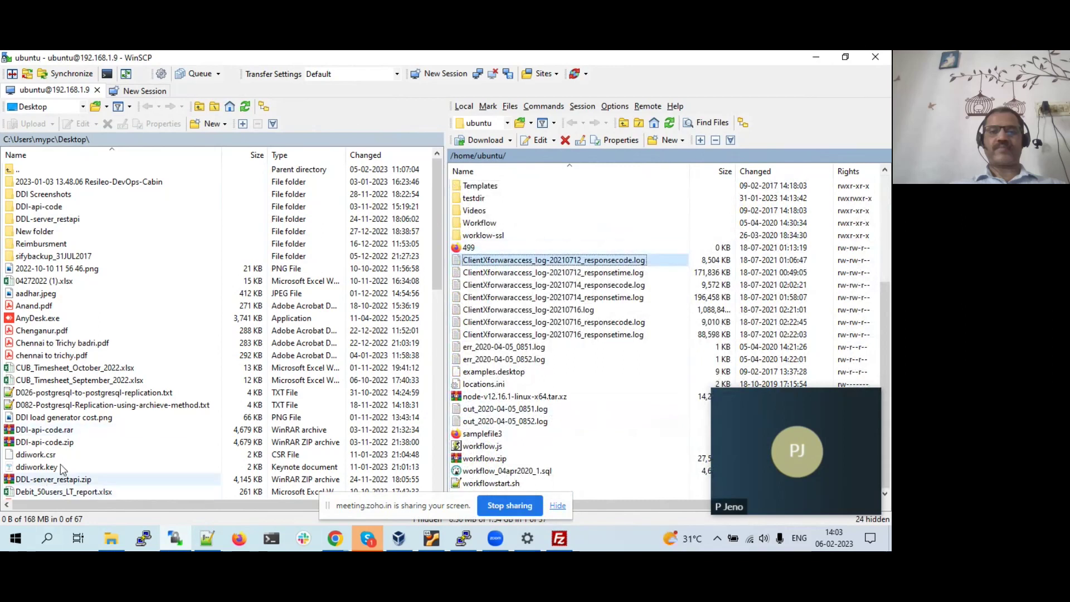
{"action": "scroll", "coordinate": [108, 438], "scroll_direction": "down", "scroll_amount": 13}
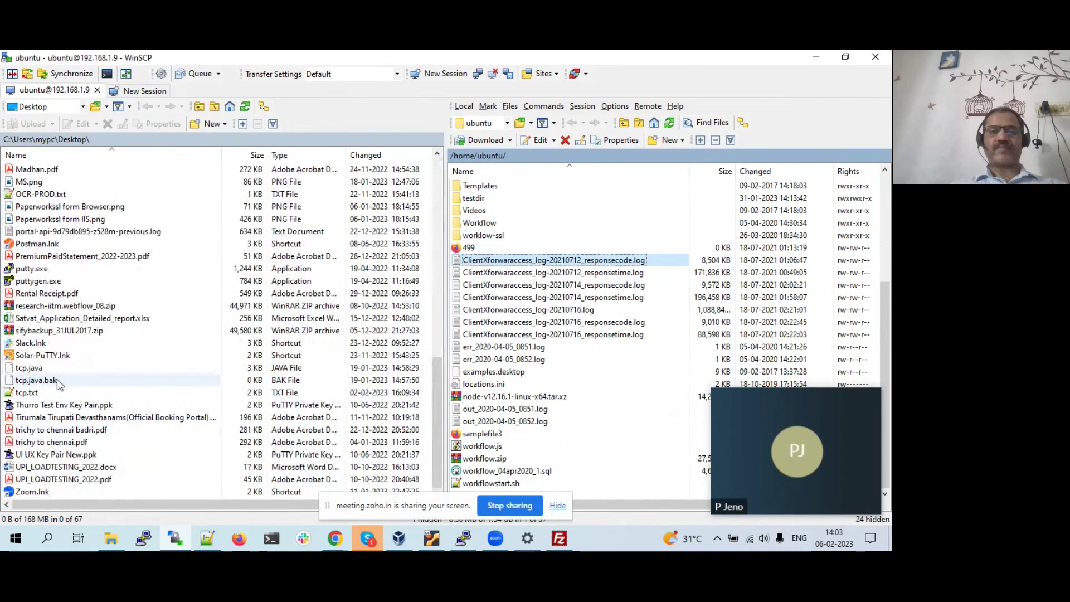
{"action": "left_click", "coordinate": [39, 370]}
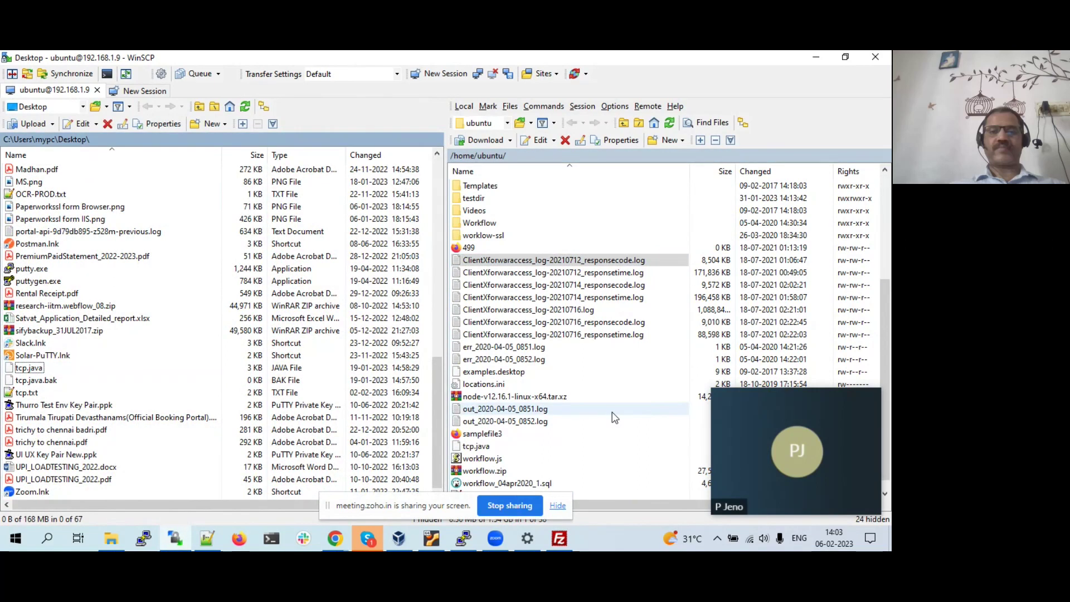
{"action": "scroll", "coordinate": [615, 417], "scroll_direction": "down", "scroll_amount": 1}
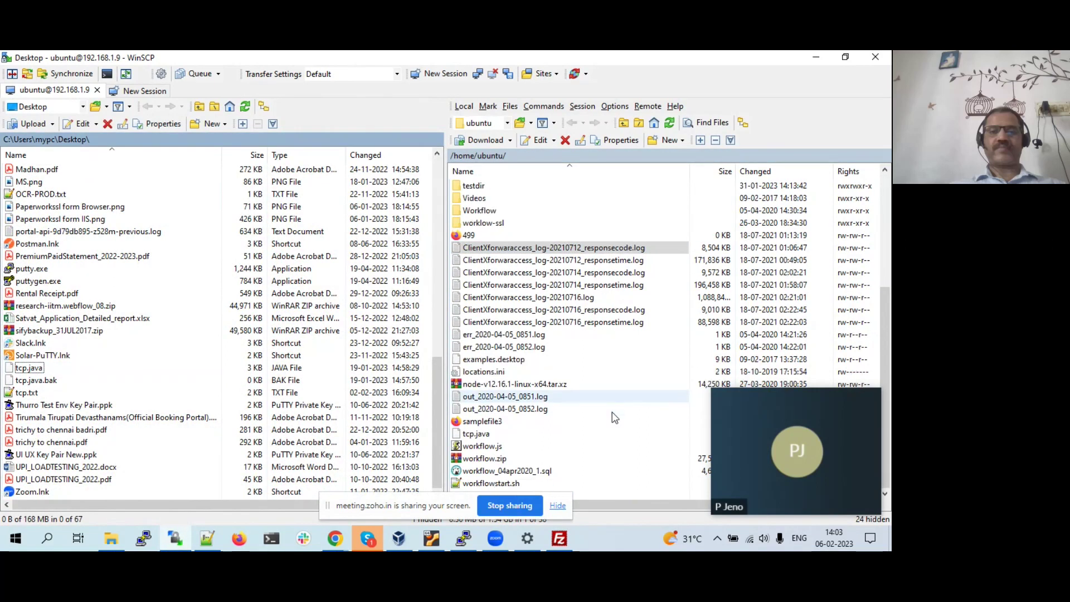
{"action": "left_click", "coordinate": [477, 435]}
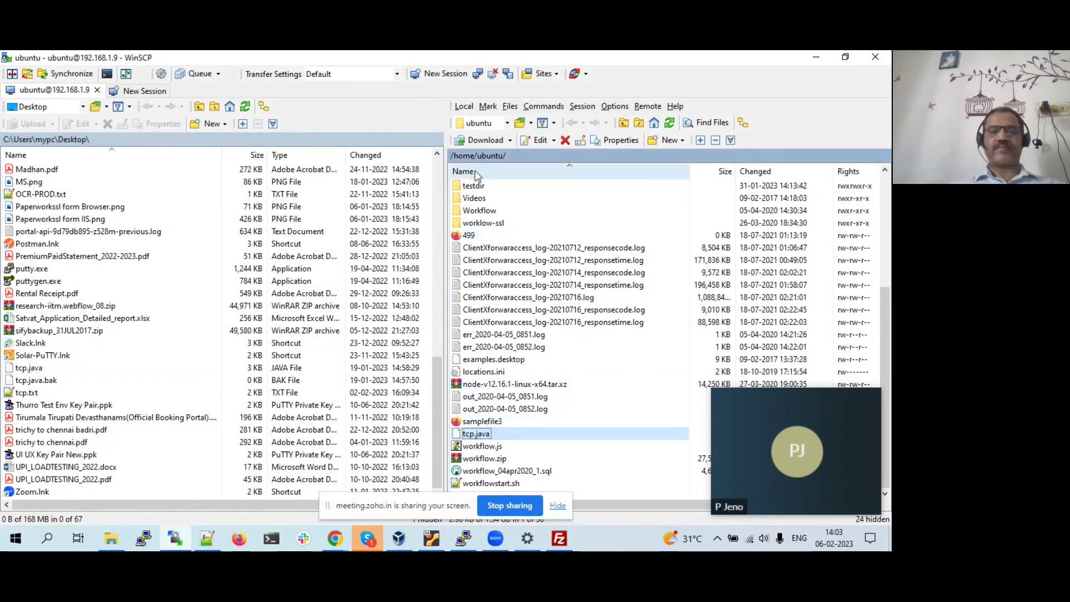
{"action": "left_click", "coordinate": [463, 536]}
- Clear the terminal, cd into /home/ubuntu, and run ls -lrth to confirm tcp.java is listed
{"action": "type", "text": "clear"}
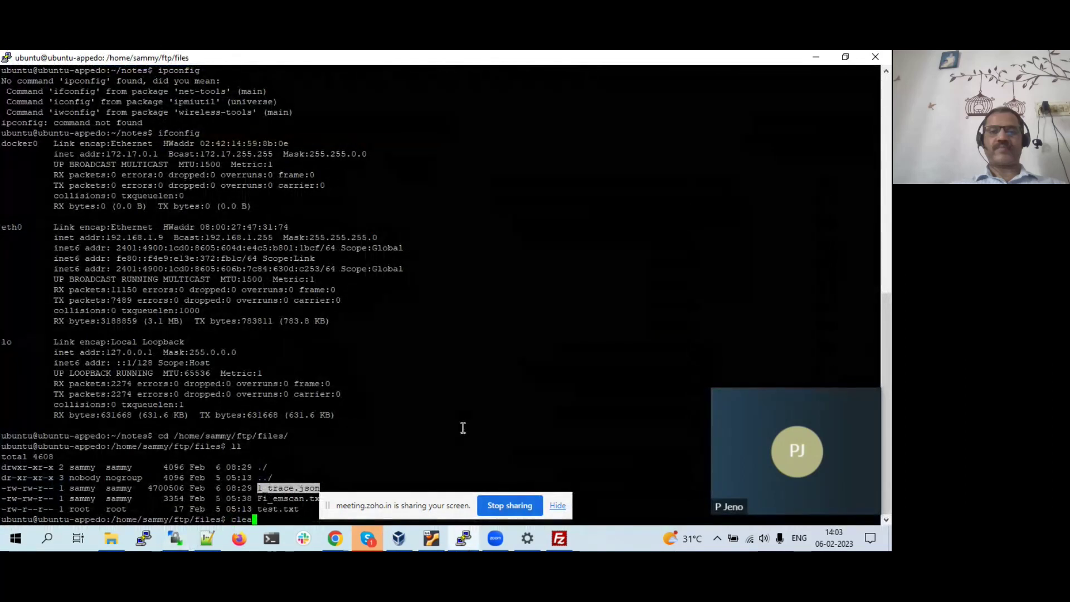
{"action": "key", "text": "Return"}
{"action": "type", "text": "cd "}
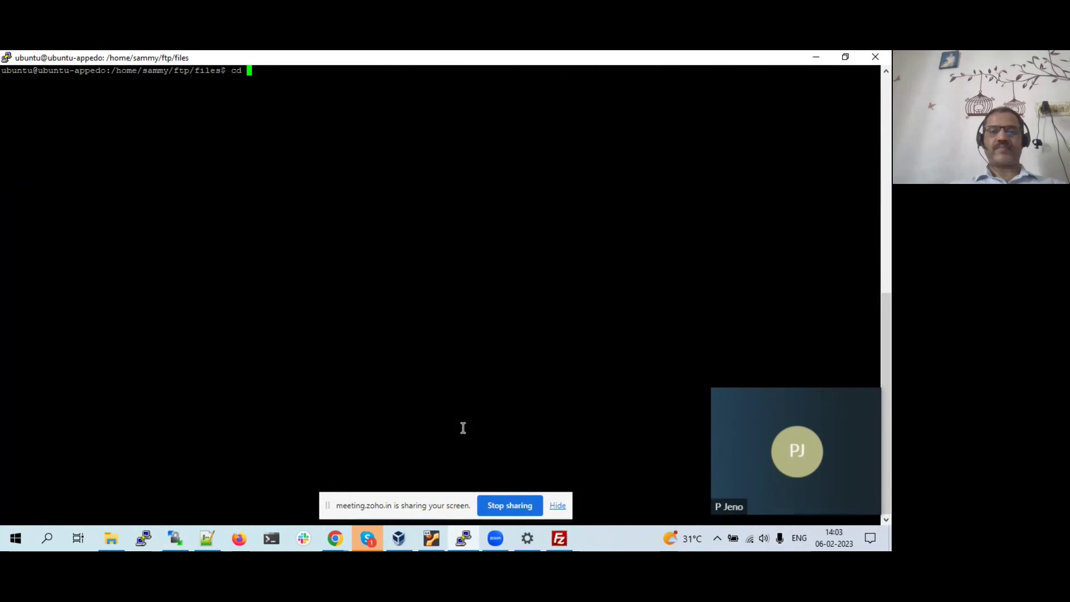
{"action": "type", "text": "/home/u"}
{"action": "key", "text": "Tab"}
{"action": "key", "text": "Return"}
{"action": "type", "text": "l"}
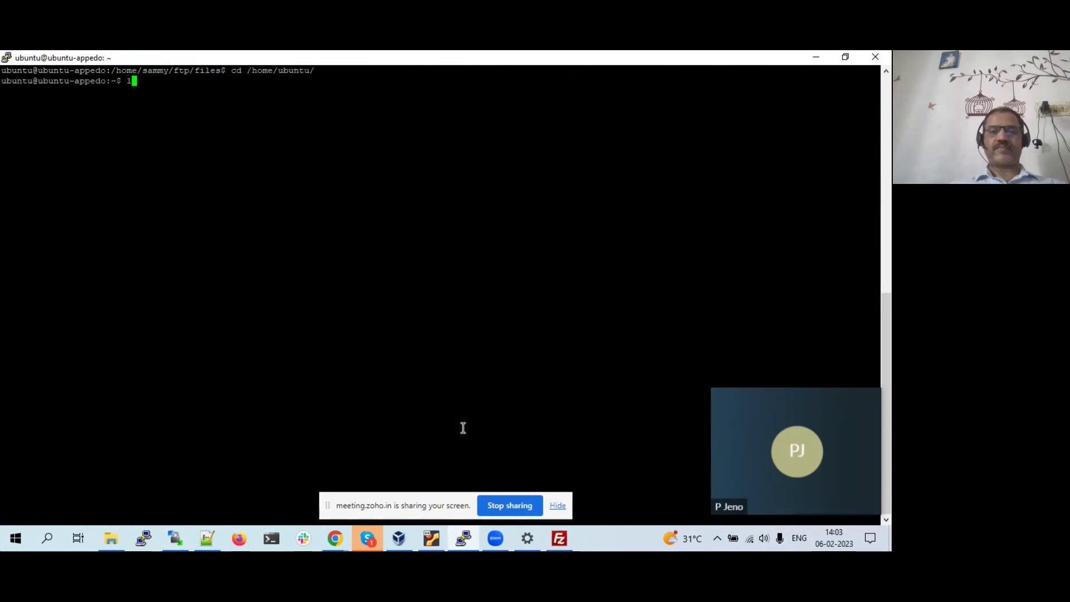
{"action": "type", "text": "s -lrth"}
{"action": "key", "text": "Return"}
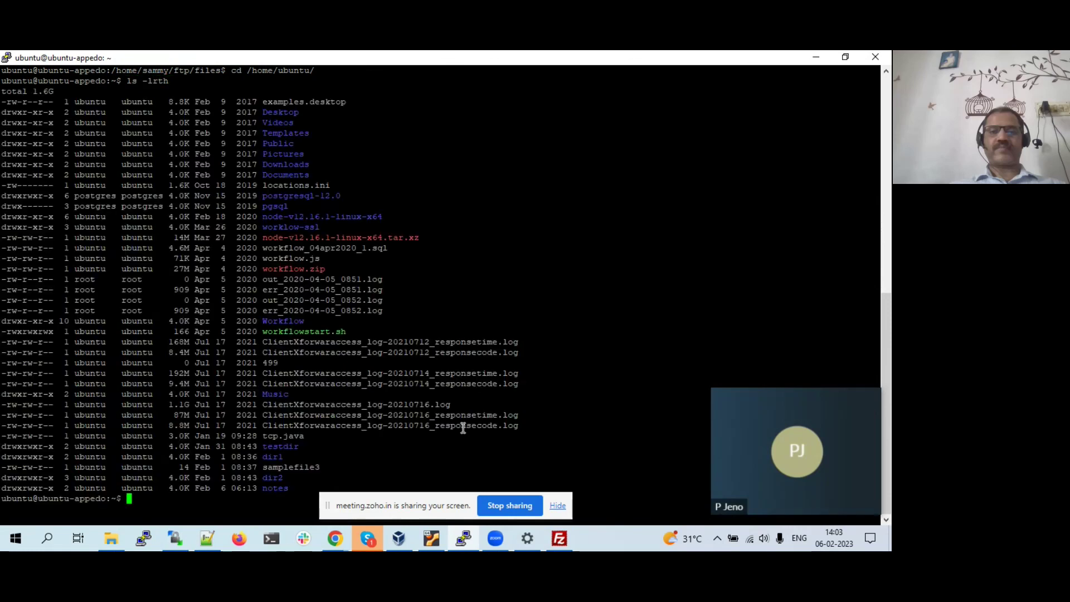
{"action": "double_click", "coordinate": [291, 433]}
{"action": "key", "text": "alt+Tab"}
{"action": "key", "text": "alt+Tab"}
{"action": "key", "text": "alt+Tab"}
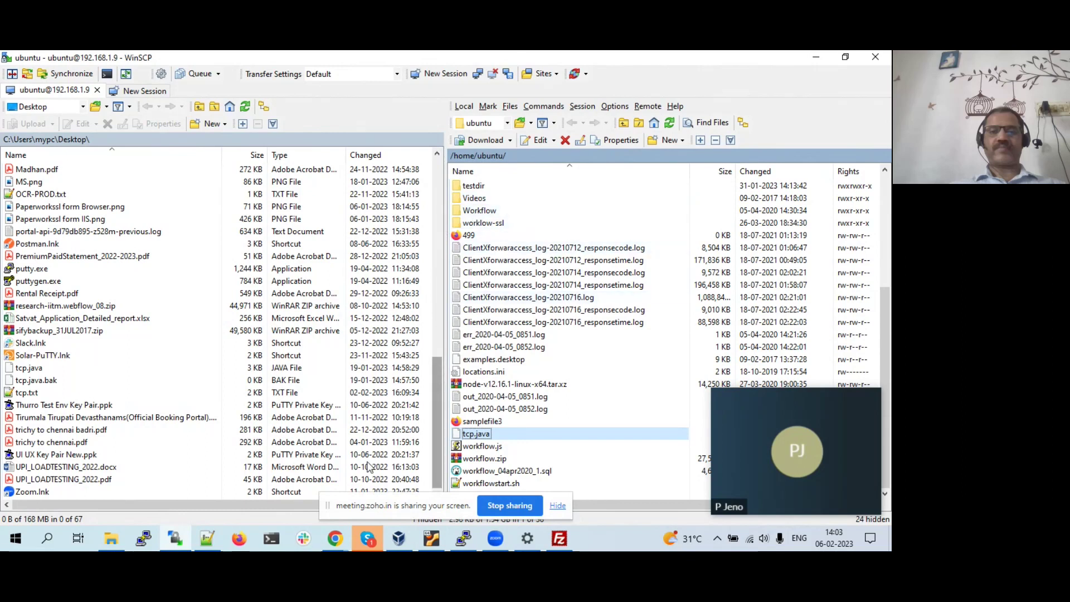
- Close WinSCP and confirm terminating the session to 192.168.1.9
{"action": "left_click", "coordinate": [876, 57]}
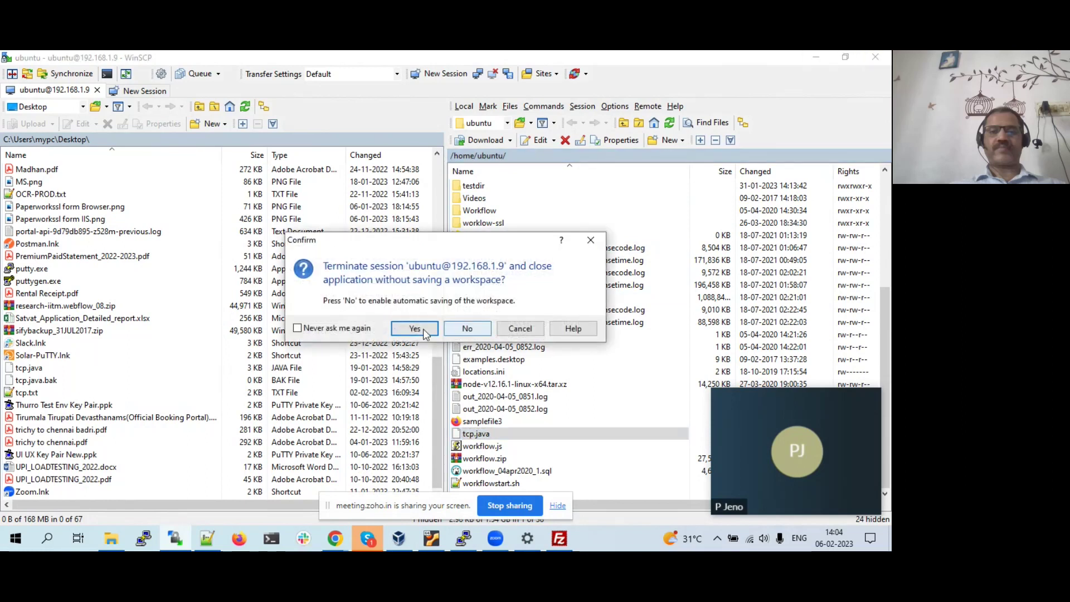
{"action": "left_click", "coordinate": [467, 329]}
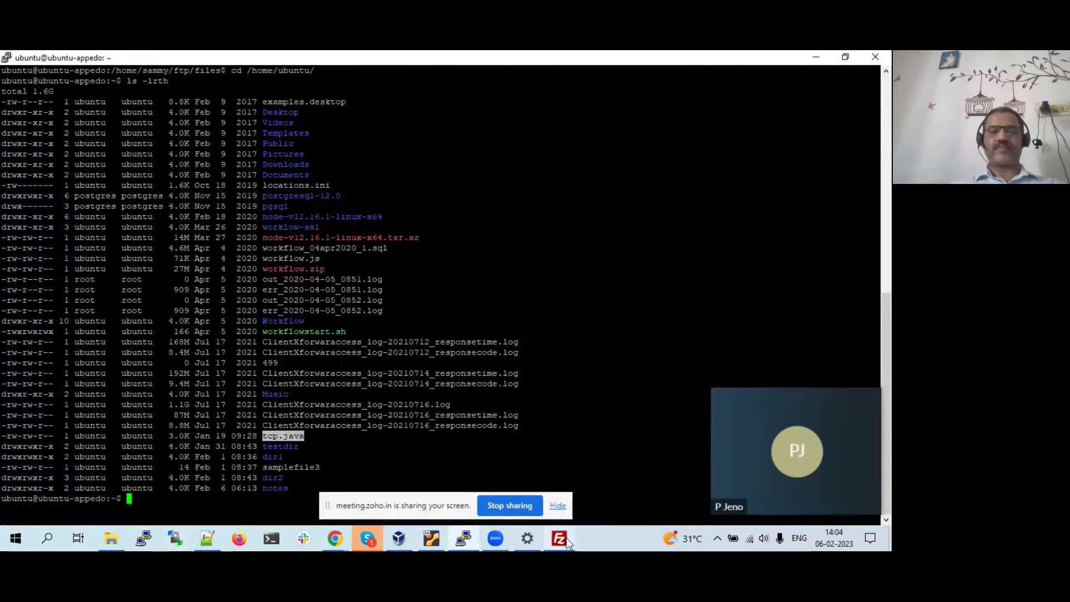